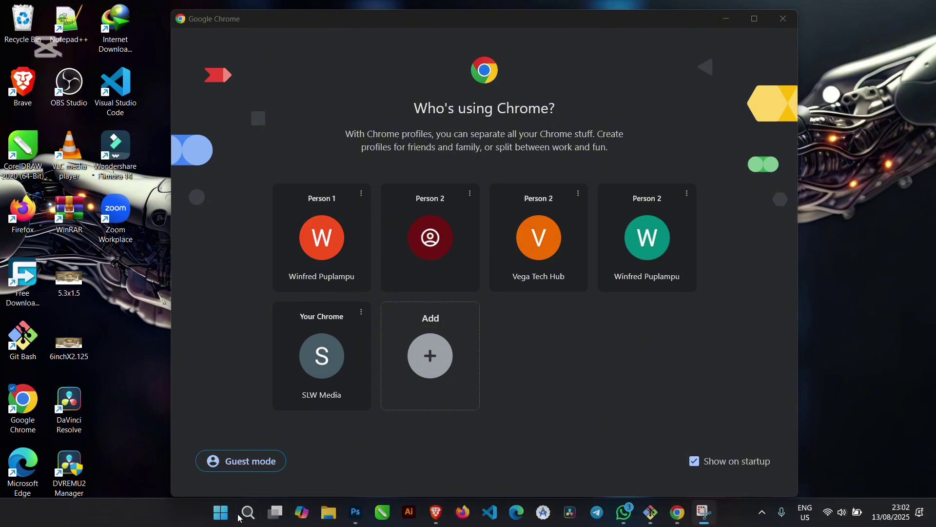
# Step: Open File Explorer and go to Local Disk (C:) > Users > the user's home folder
pyautogui.click(331, 514)
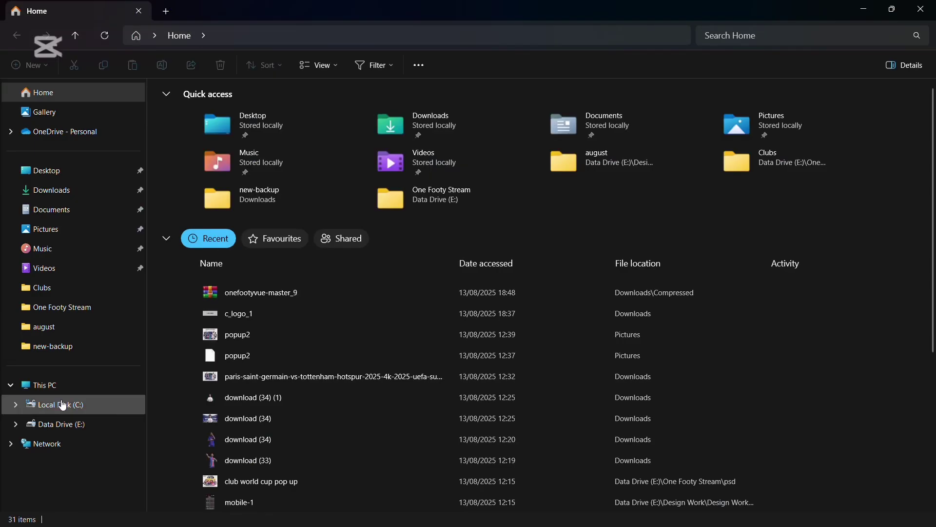
pyautogui.click(75, 405)
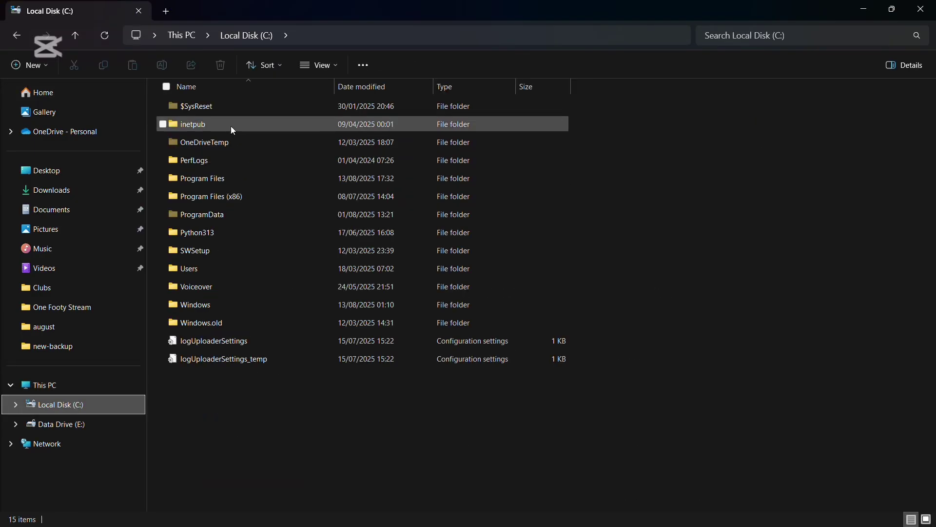
pyautogui.doubleClick(206, 272)
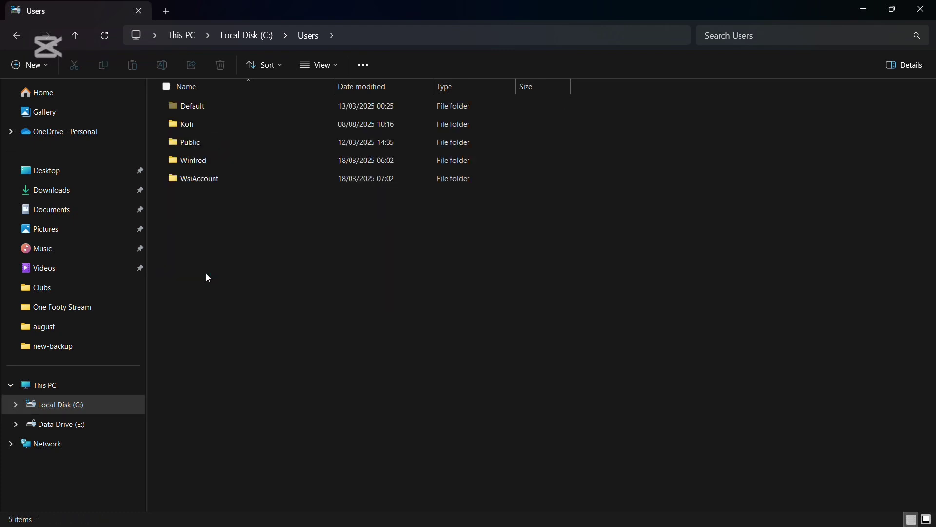
pyautogui.doubleClick(181, 126)
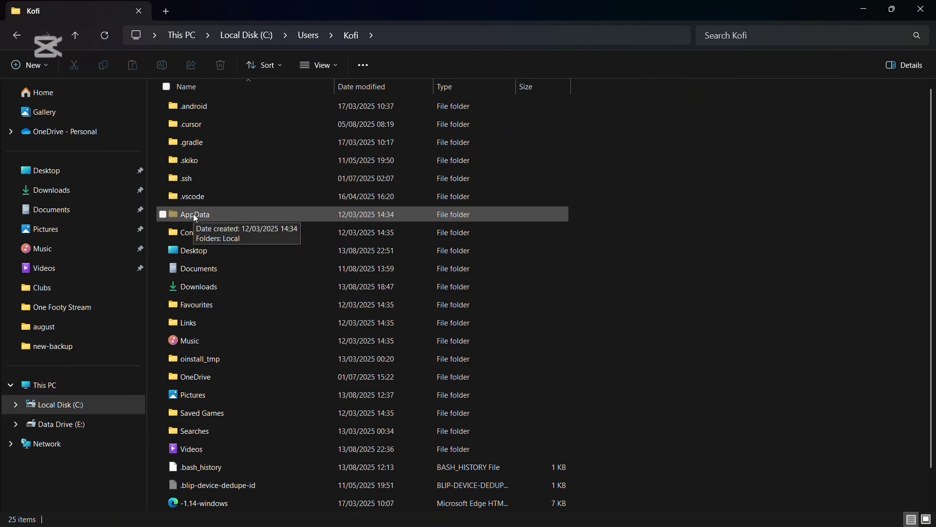
# Step: Turn Hidden items off and back on so the AppData folder is visible
pyautogui.click(317, 64)
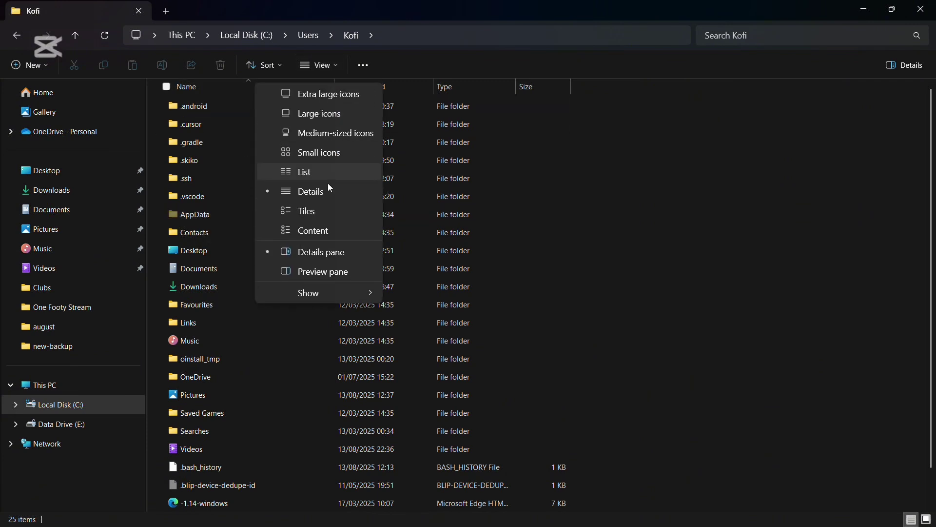
pyautogui.moveTo(381, 294)
pyautogui.click(453, 376)
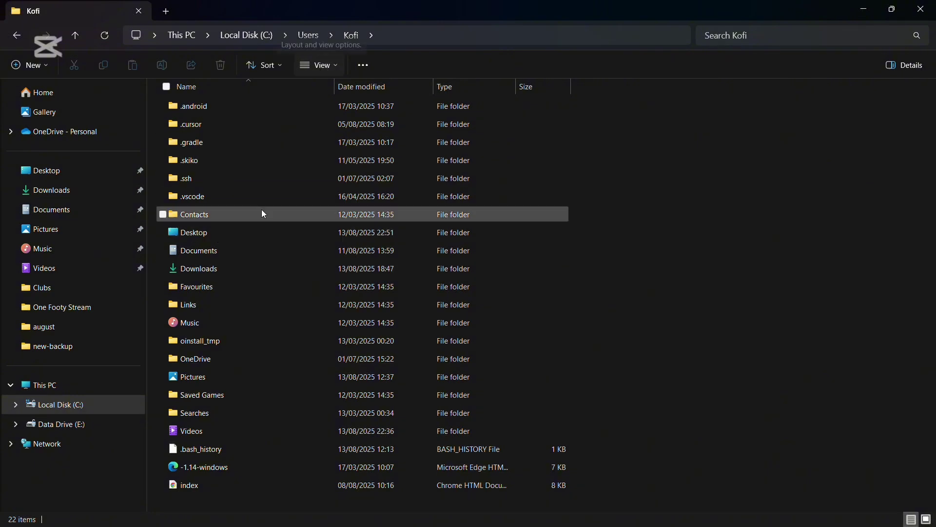
pyautogui.click(321, 61)
pyautogui.moveTo(339, 298)
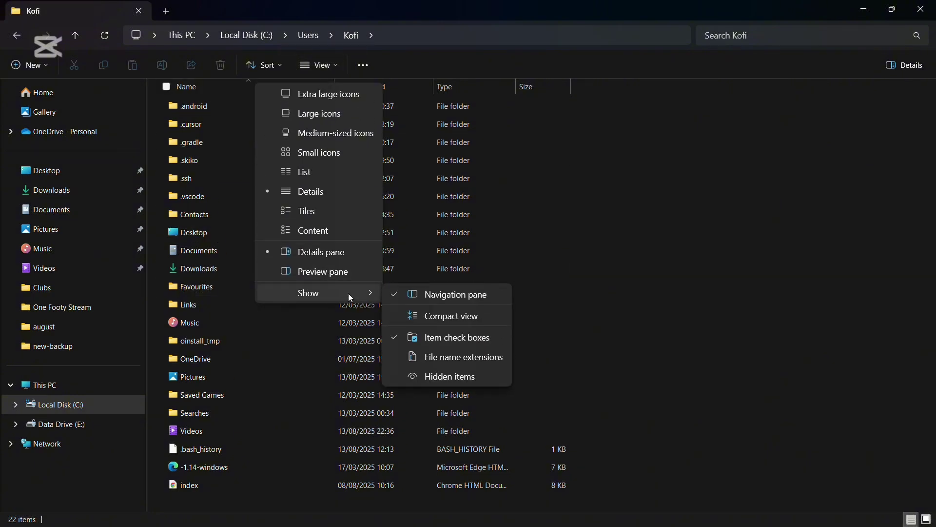
pyautogui.click(451, 380)
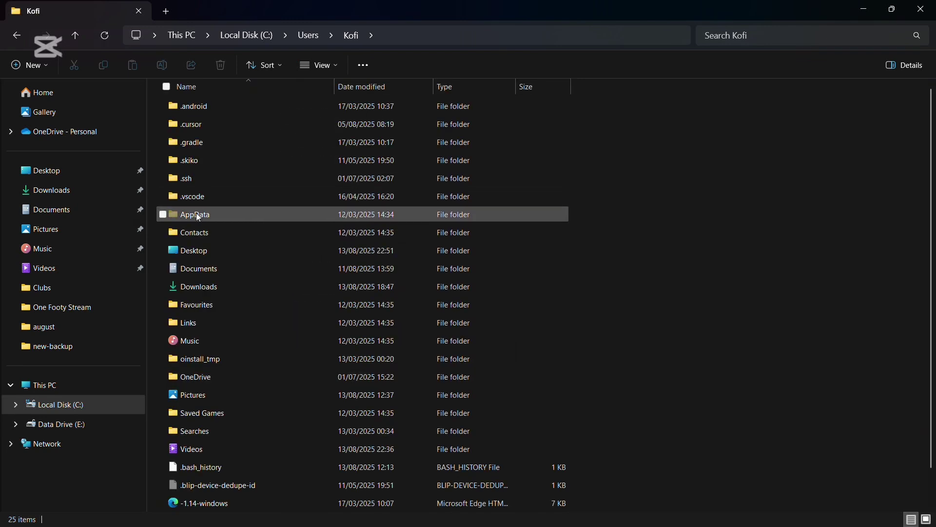
# Step: Open AppData > Local > Google > Chrome > User Data and scroll to the Profile 1–18 folders
pyautogui.doubleClick(187, 216)
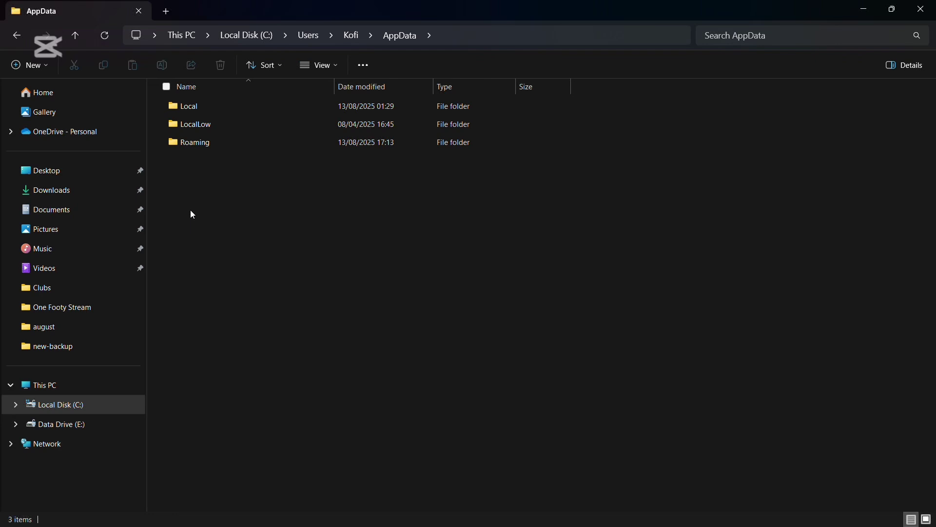
pyautogui.doubleClick(195, 107)
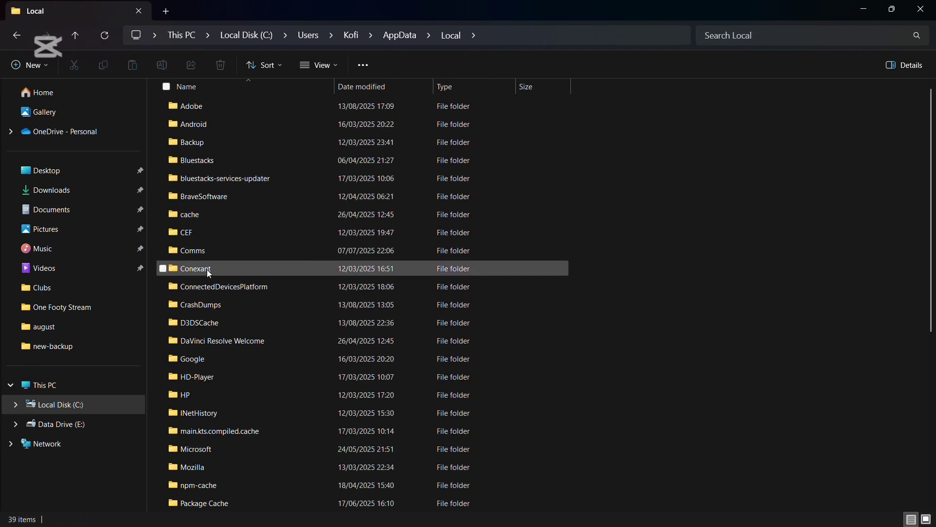
pyautogui.scroll(-1, 206, 270)
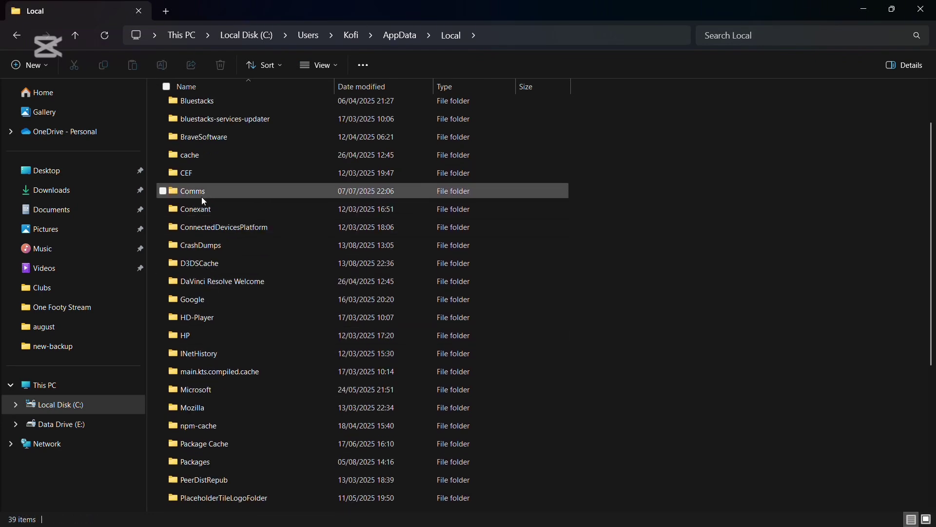
pyautogui.doubleClick(191, 299)
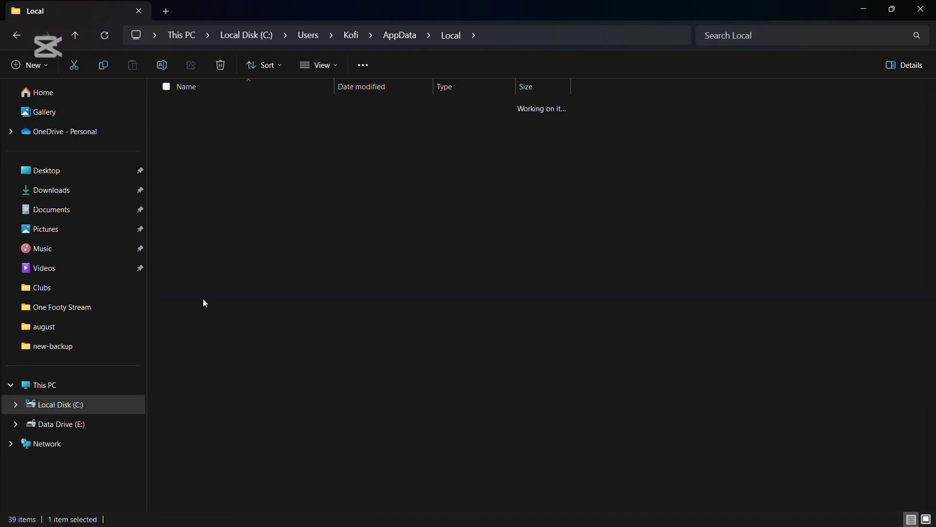
pyautogui.doubleClick(209, 124)
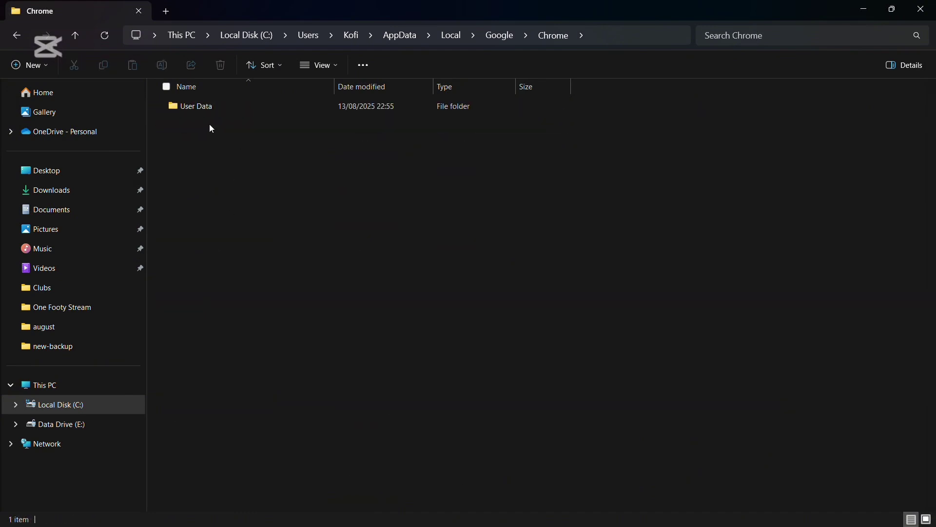
pyautogui.doubleClick(204, 108)
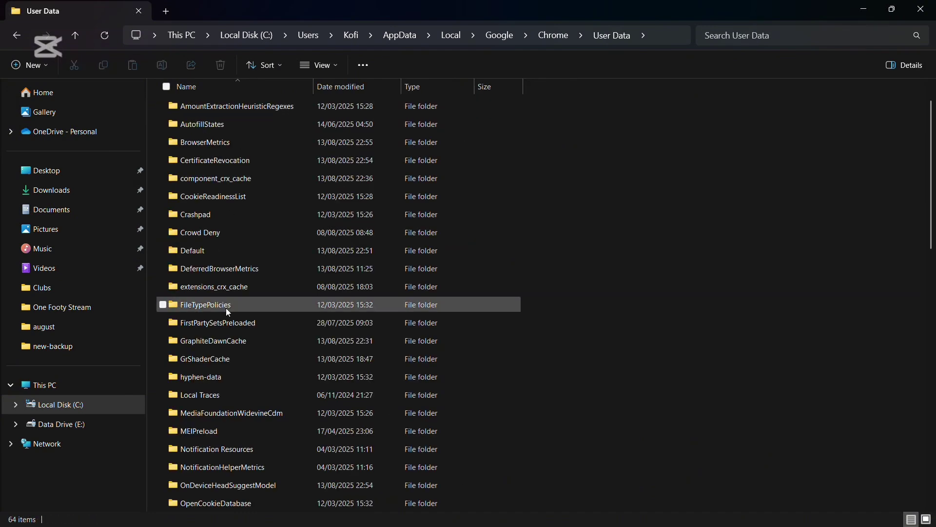
pyautogui.scroll(-6, 227, 313)
pyautogui.scroll(-1, 229, 312)
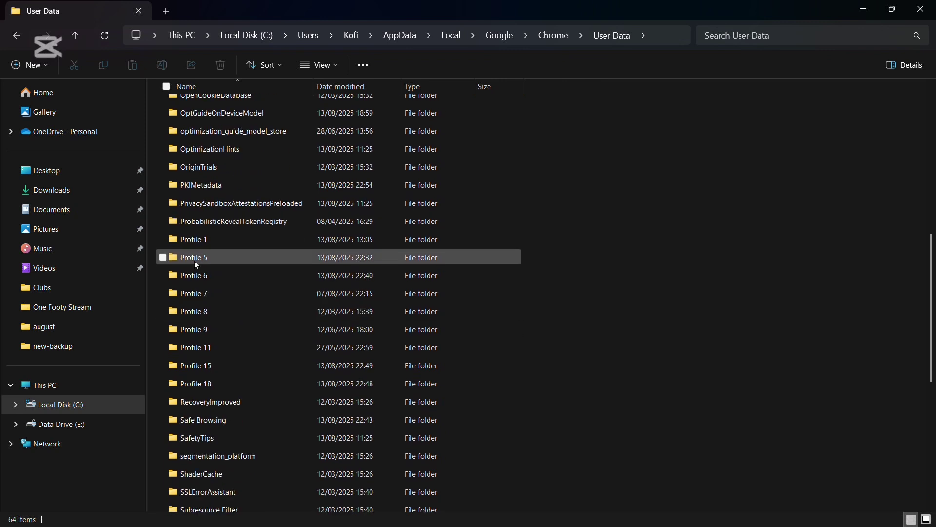
pyautogui.moveTo(213, 376)
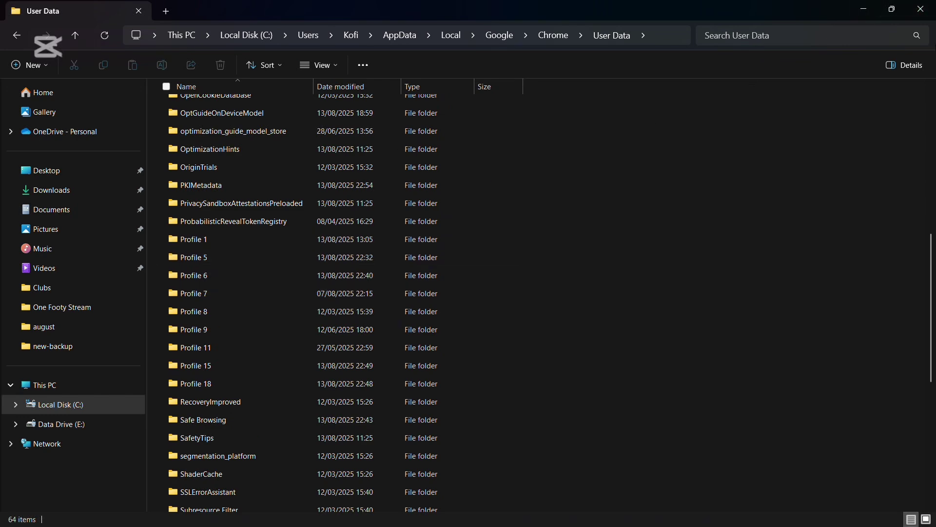
# Step: Close File Explorer, launch Command Prompt from a 'cmd' Start search, and move its window up-right
pyautogui.click(922, 14)
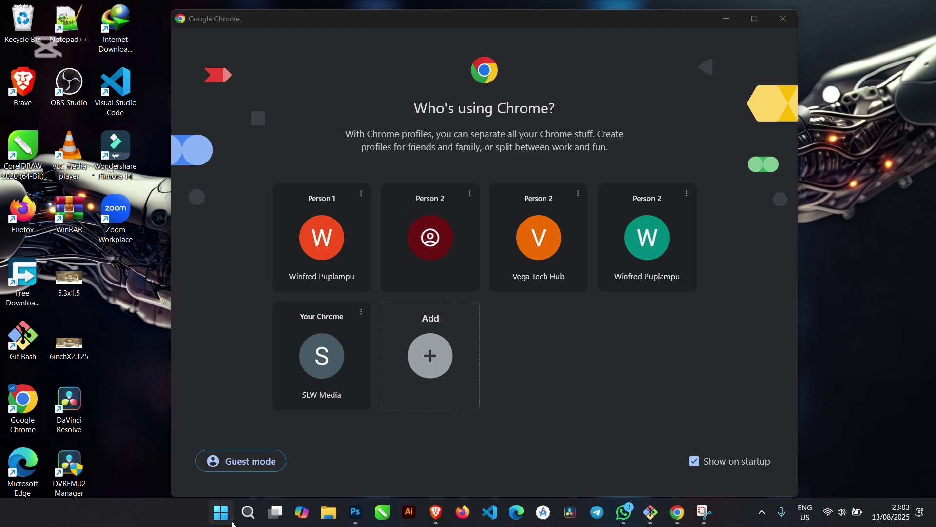
pyautogui.click(247, 513)
pyautogui.write('cmd')
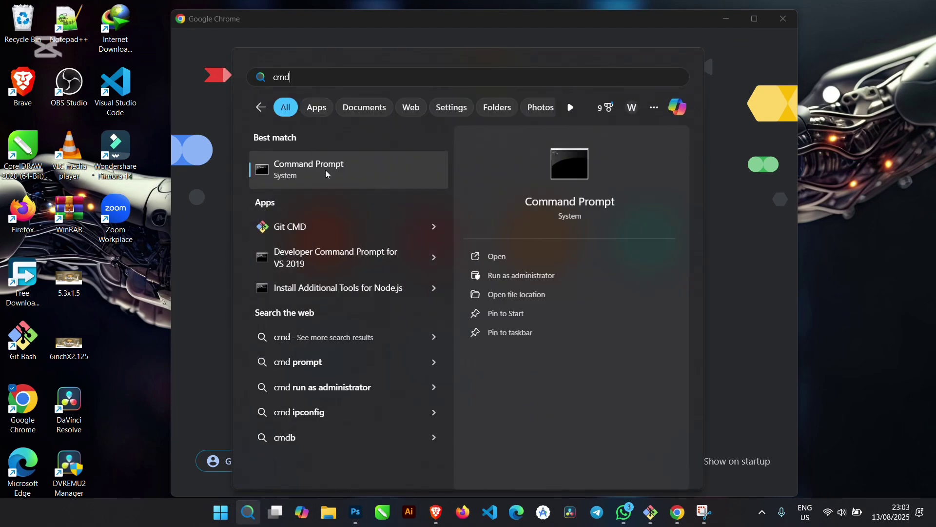
pyautogui.click(329, 182)
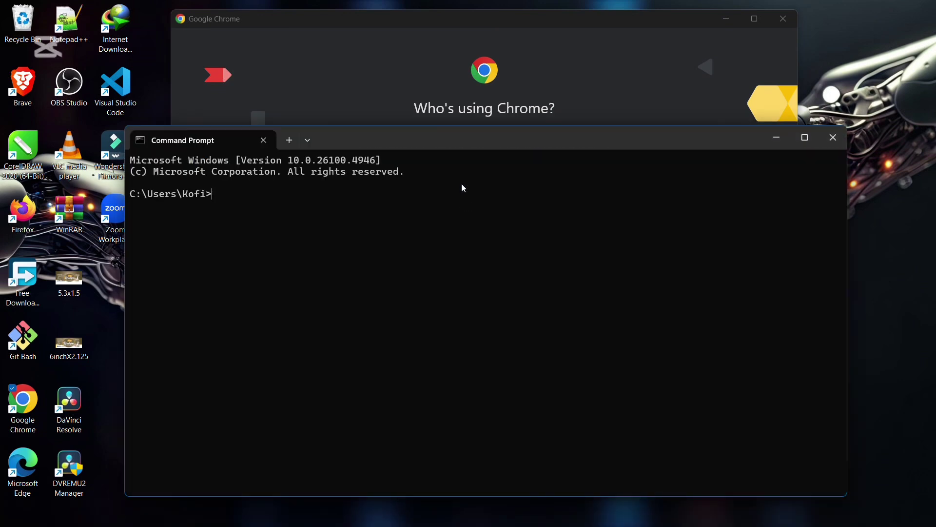
pyautogui.moveTo(451, 133); pyautogui.dragTo(490, 42)
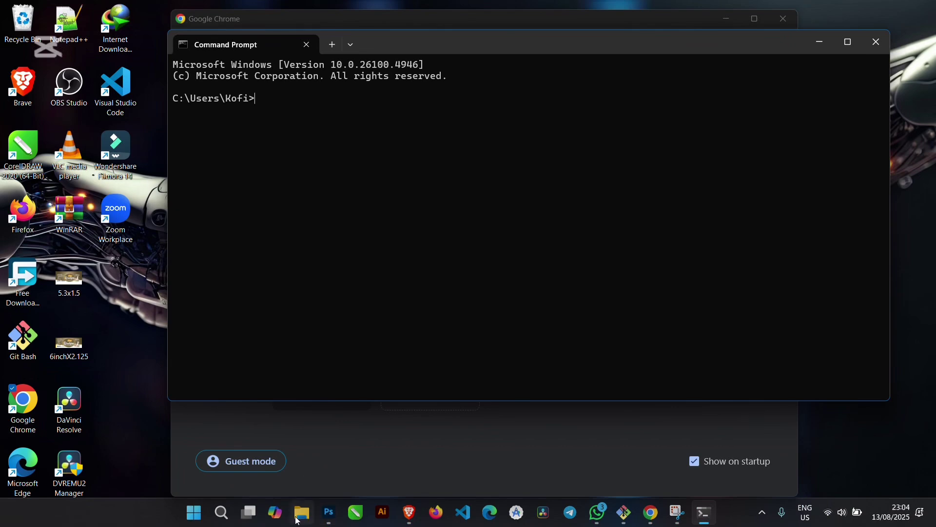
pyautogui.click(297, 521)
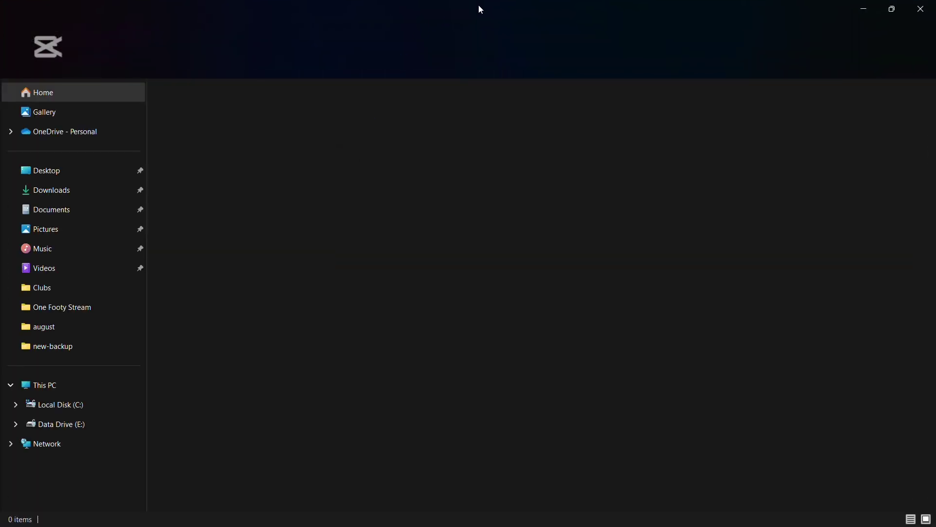
# Step: Resize the File Explorer window and open Local Disk (C:) > Program Files
pyautogui.click(891, 12)
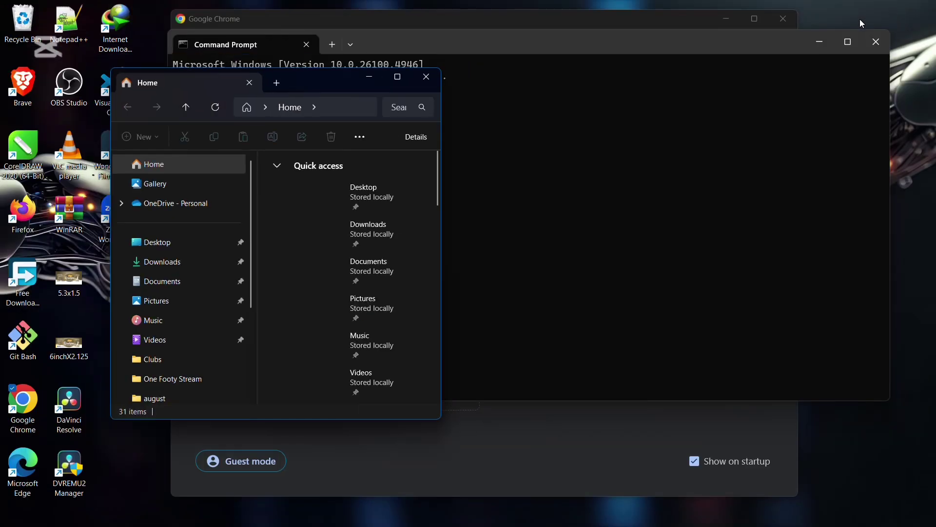
pyautogui.moveTo(440, 418); pyautogui.dragTo(685, 502)
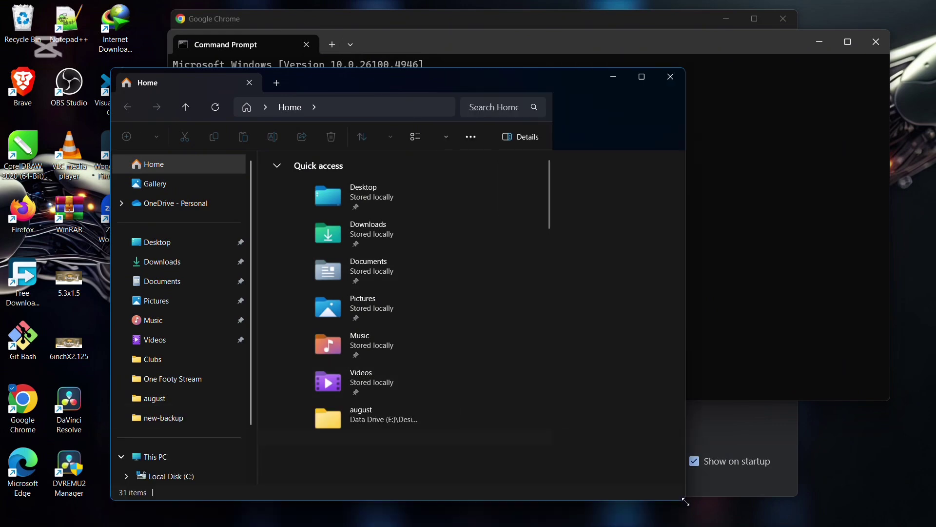
pyautogui.scroll(-3, 176, 390)
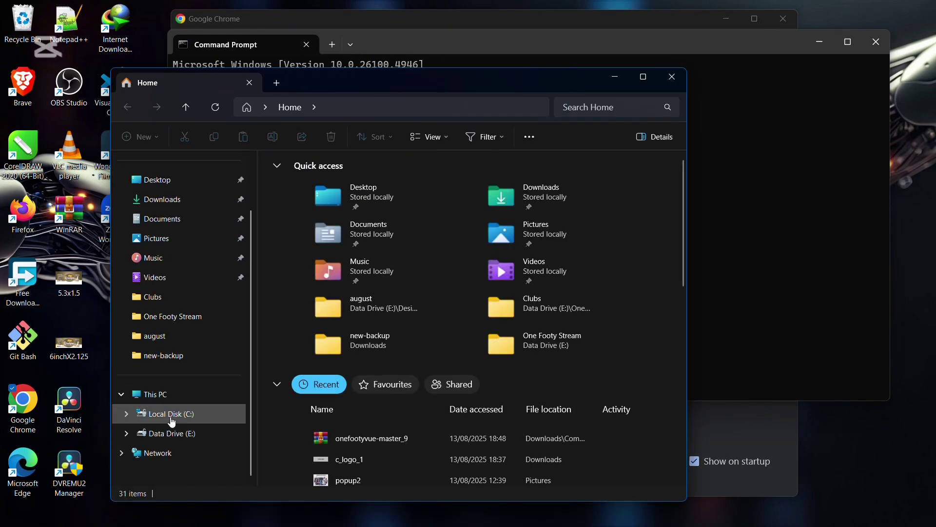
pyautogui.click(171, 418)
pyautogui.moveTo(462, 81); pyautogui.dragTo(354, 100)
pyautogui.doubleClick(219, 267)
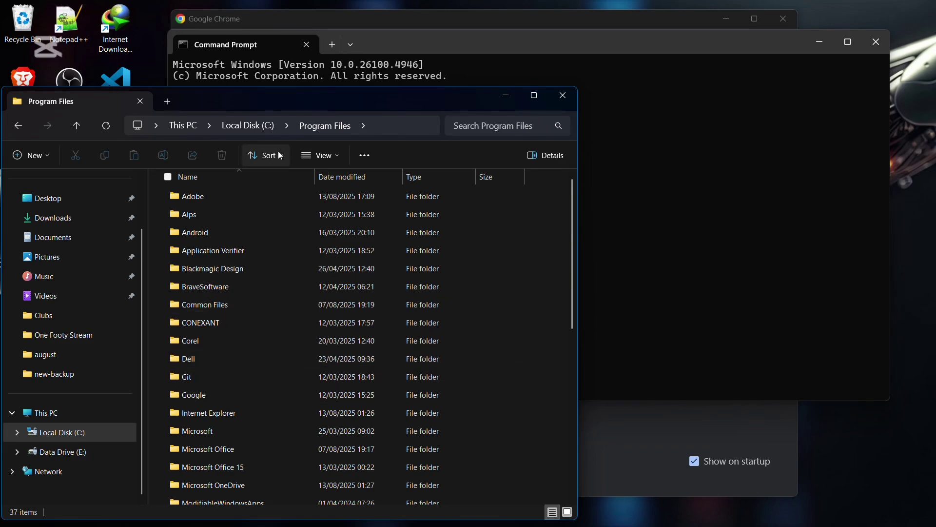
# Step: Open Google > Chrome > Application and select the chrome executable
pyautogui.click(209, 395)
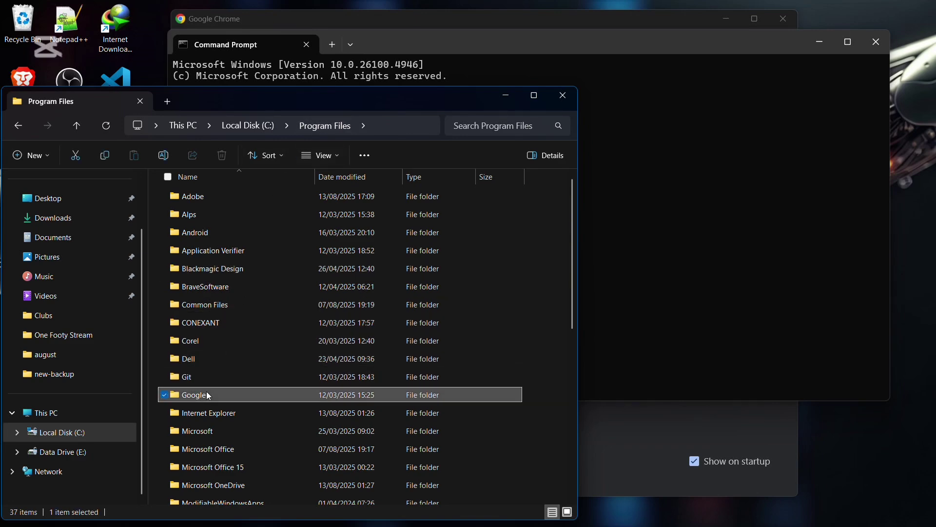
pyautogui.doubleClick(209, 394)
pyautogui.doubleClick(206, 201)
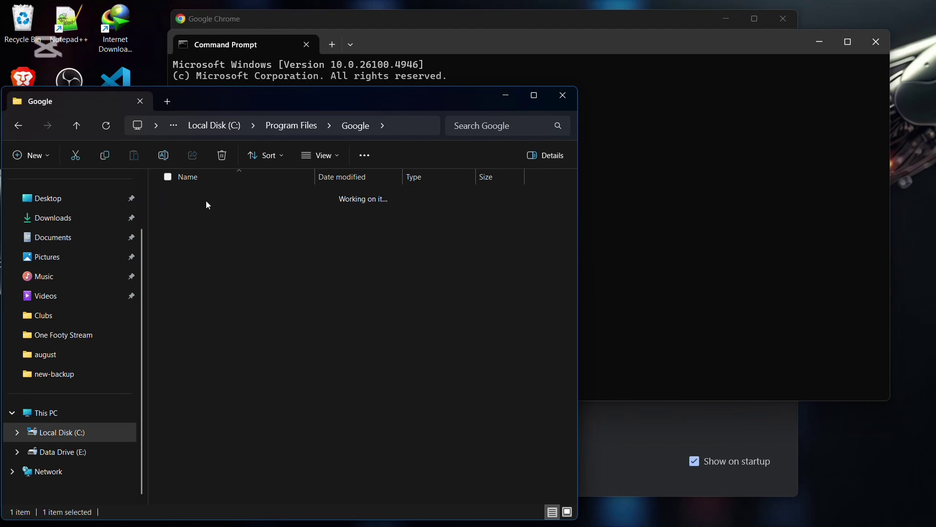
pyautogui.doubleClick(206, 197)
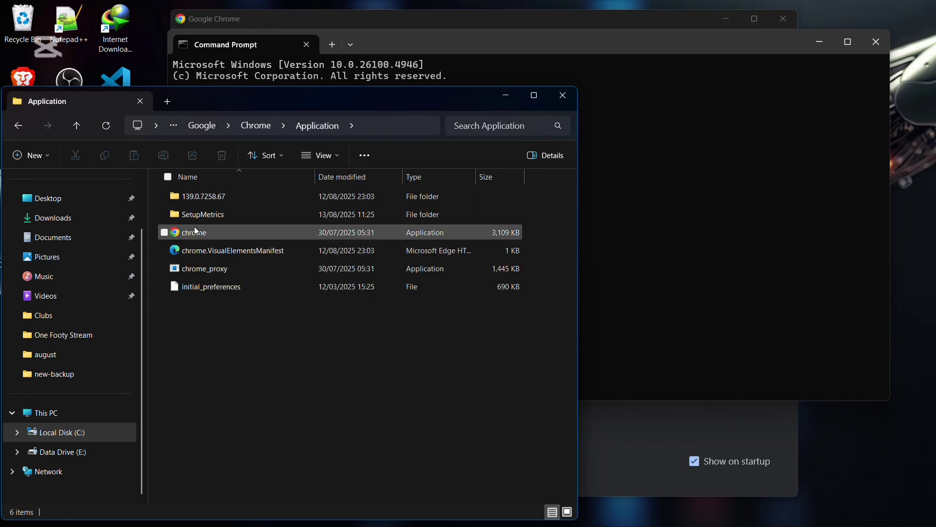
pyautogui.moveTo(189, 230)
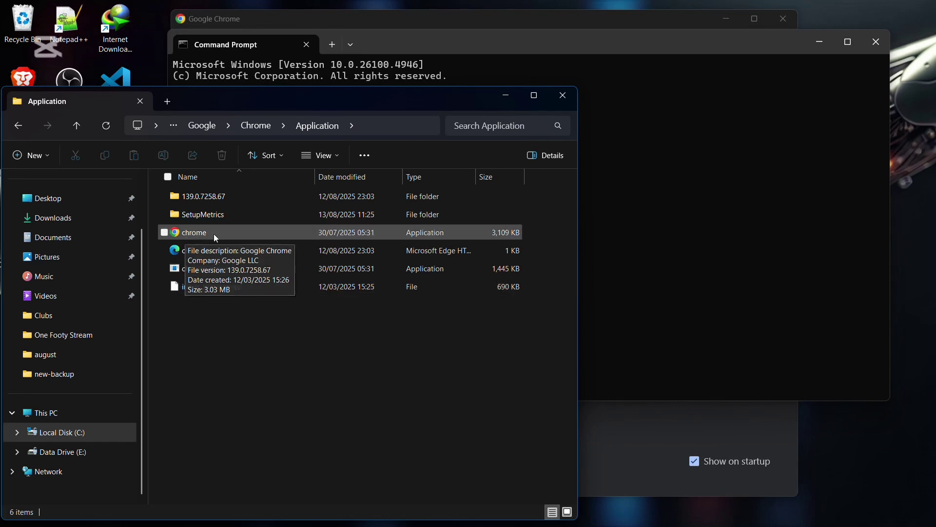
pyautogui.click(197, 234)
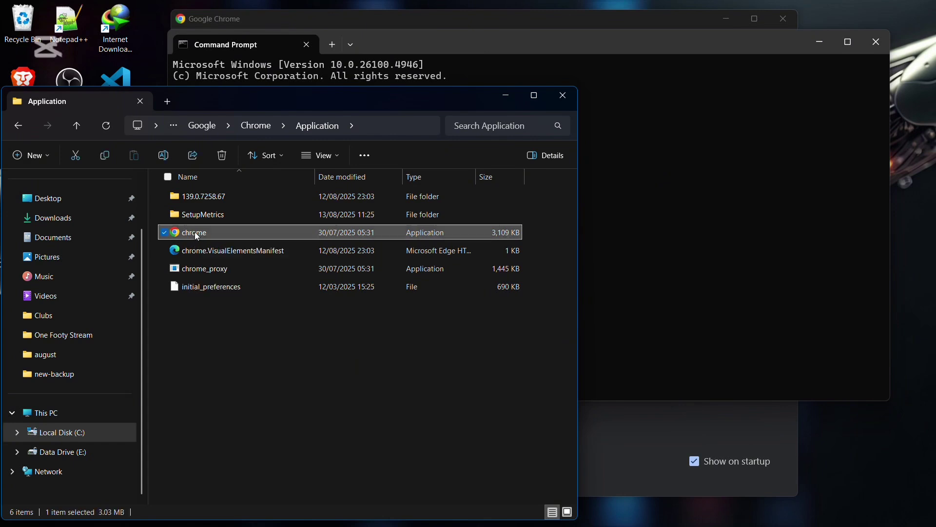
# Step: Drop the chrome file onto Command Prompt to insert "C:\Program Files\Google\Chrome\Application\chrome.exe"
pyautogui.moveTo(253, 250); pyautogui.dragTo(685, 170)
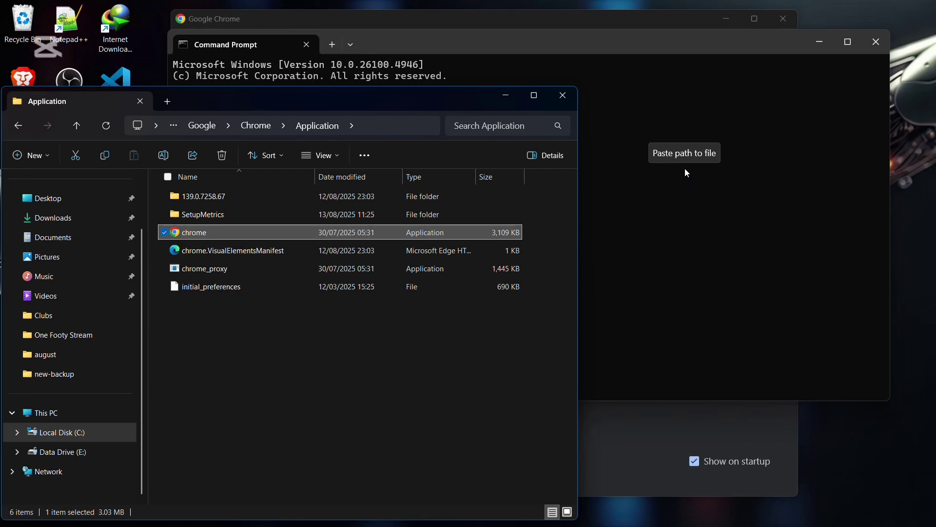
pyautogui.moveTo(685, 169); pyautogui.dragTo(685, 169)
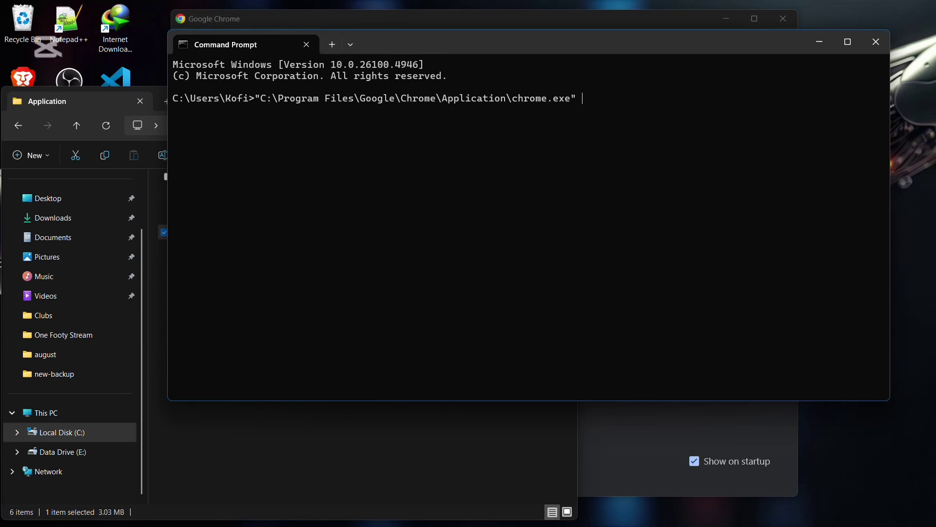
# Step: Append --profile-directory="Profile after the chrome.exe path, fixing a mistyped single quote
pyautogui.write('--profile-directory')
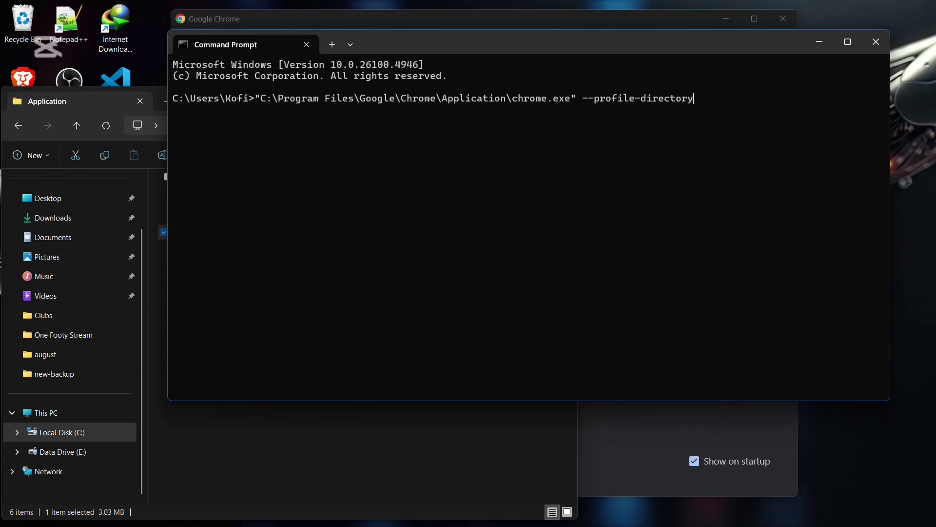
pyautogui.write('=')
pyautogui.write("'")
pyautogui.press('BackSpace')
pyautogui.write('"')
pyautogui.write('Profile')
# Step: Bring File Explorer back and navigate to C: > Users > the user's folder > AppData
pyautogui.click(191, 440)
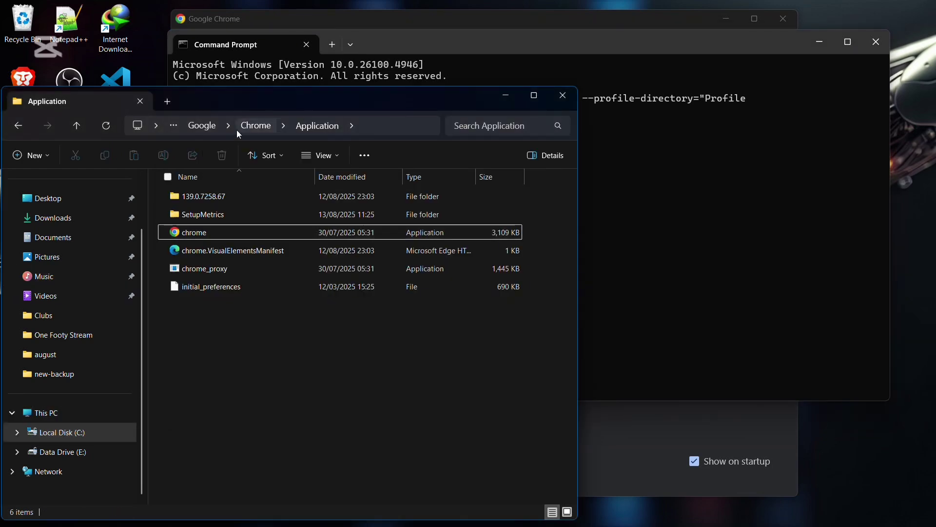
pyautogui.click(204, 126)
pyautogui.click(71, 434)
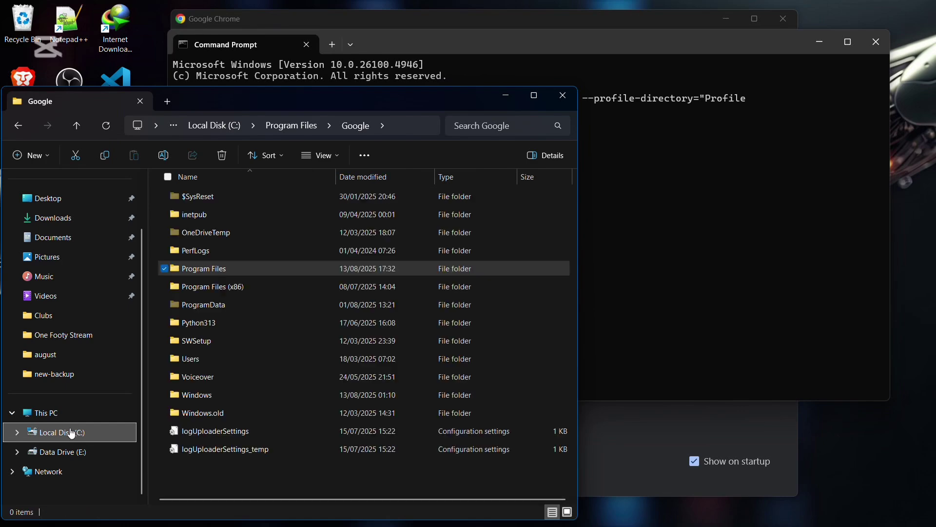
pyautogui.doubleClick(194, 361)
pyautogui.doubleClick(199, 221)
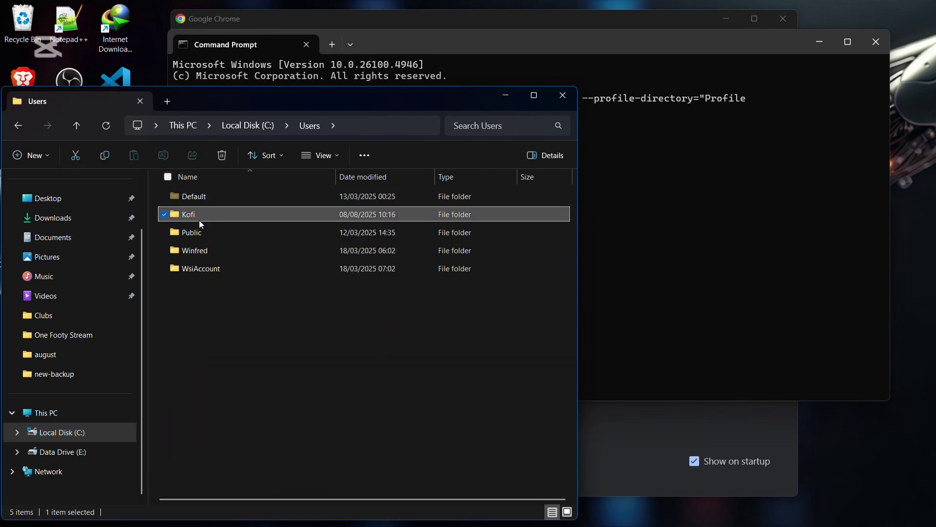
pyautogui.click(190, 305)
pyautogui.doubleClick(192, 306)
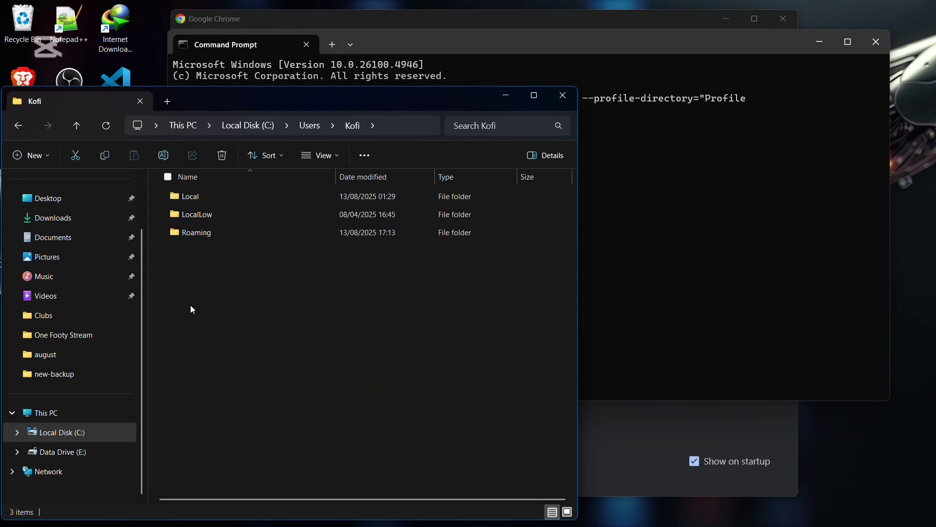
# Step: Open Local > Google > Chrome > User Data to check profile names like Profile 11, then return to Command Prompt
pyautogui.doubleClick(202, 200)
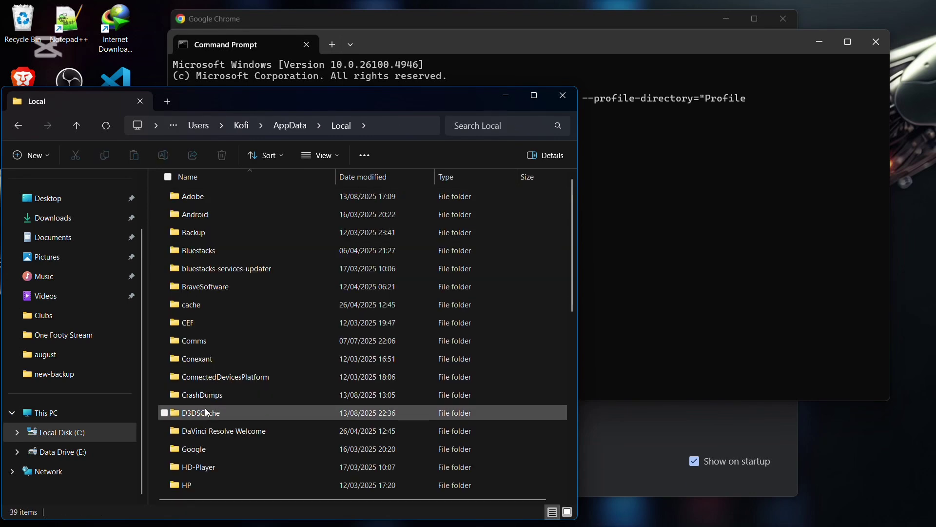
pyautogui.doubleClick(202, 449)
pyautogui.doubleClick(203, 215)
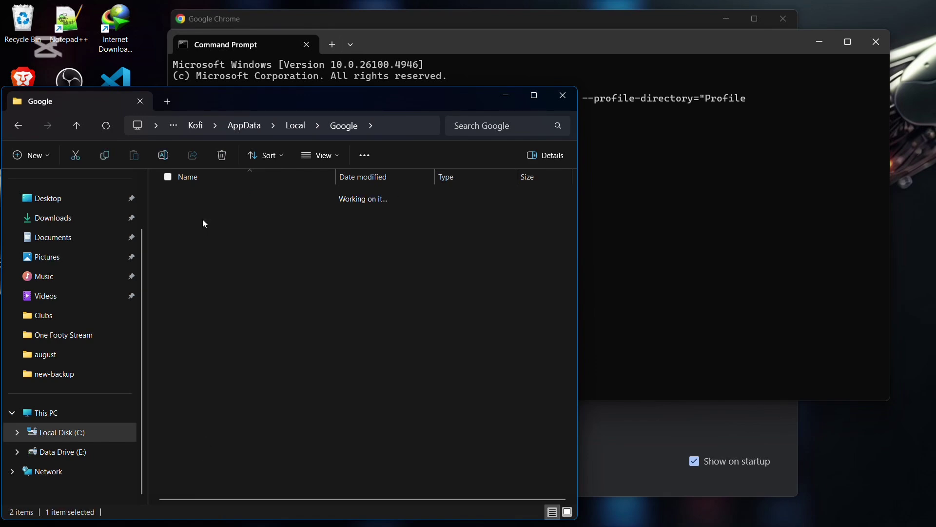
pyautogui.doubleClick(210, 194)
pyautogui.scroll(-12, 215, 293)
pyautogui.scroll(2, 218, 282)
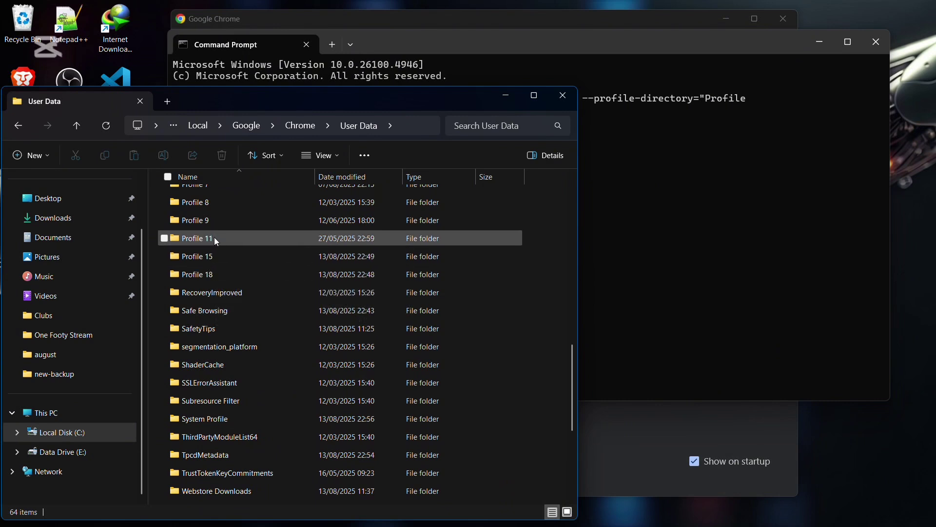
pyautogui.moveTo(204, 238)
pyautogui.click(775, 195)
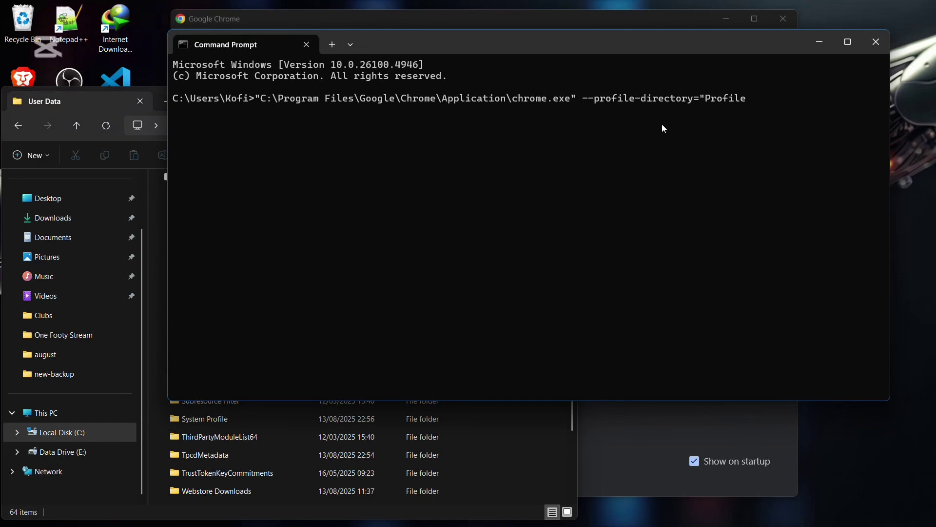
# Step: Complete the option as --profile-directory="Profile 11" and run it to launch Chrome
pyautogui.write('11"')
pyautogui.press('Return')
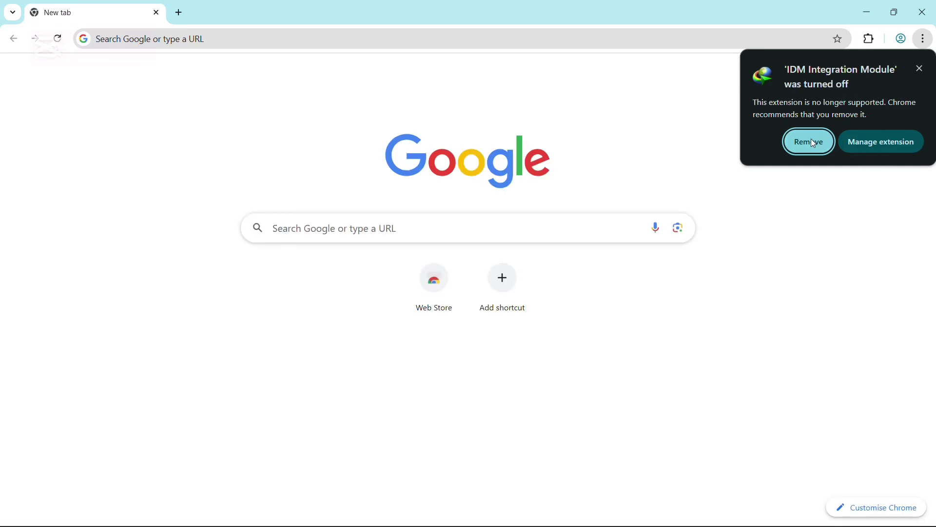
# Step: Close the Profile 11 Chrome window and File Explorer, then relaunch Chrome to show its profile chooser
pyautogui.click(919, 73)
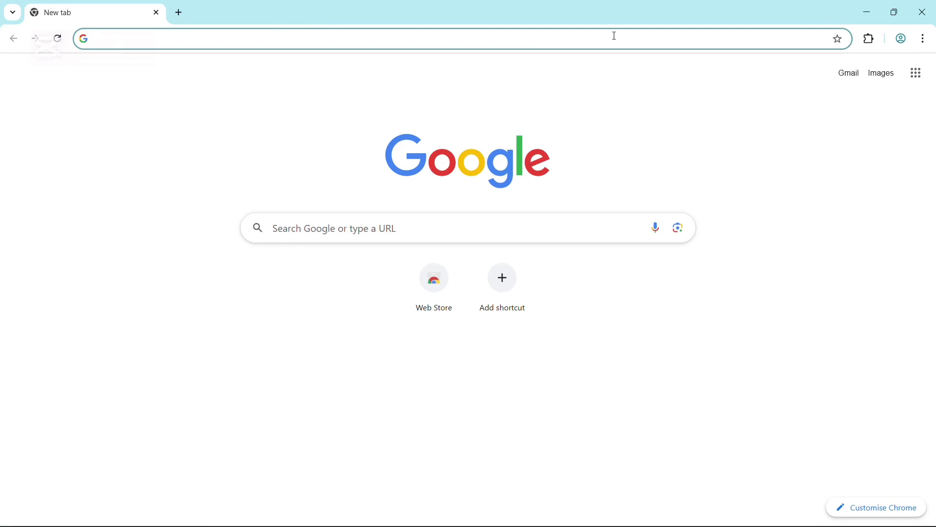
pyautogui.click(923, 12)
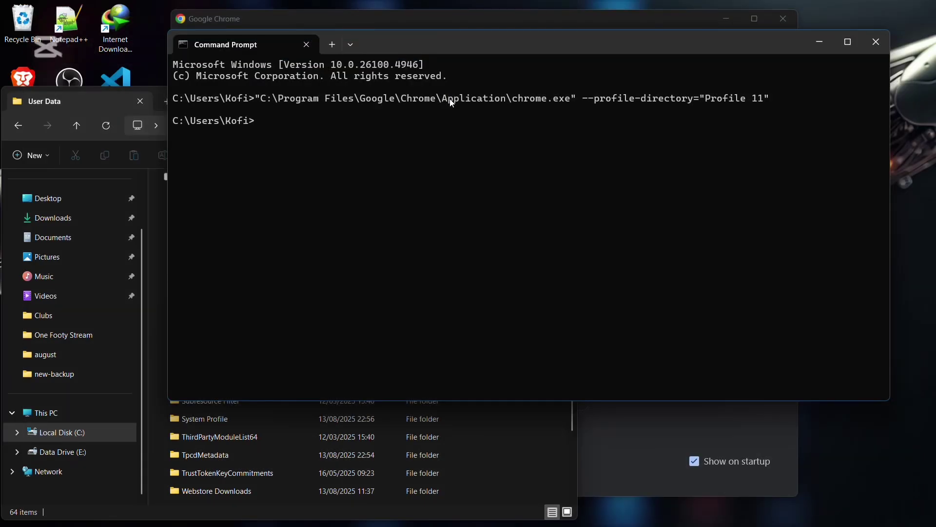
pyautogui.click(155, 89)
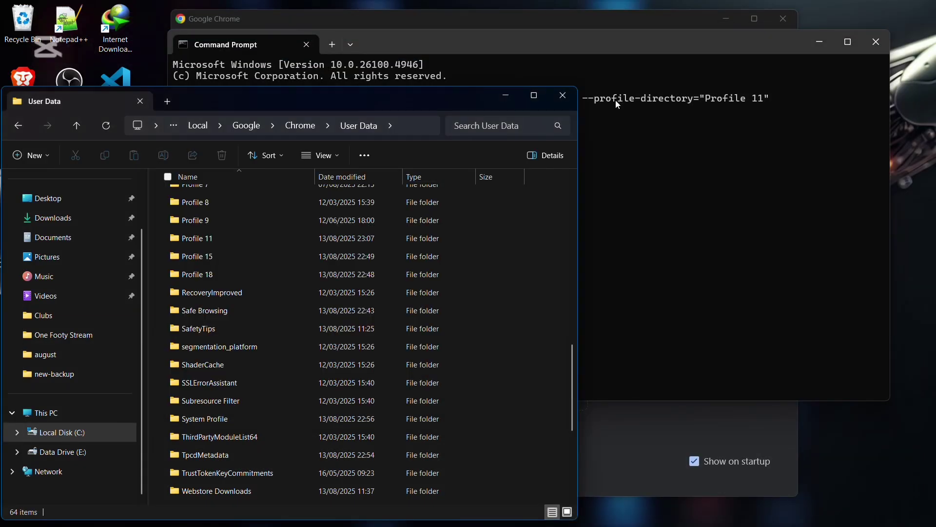
pyautogui.click(564, 95)
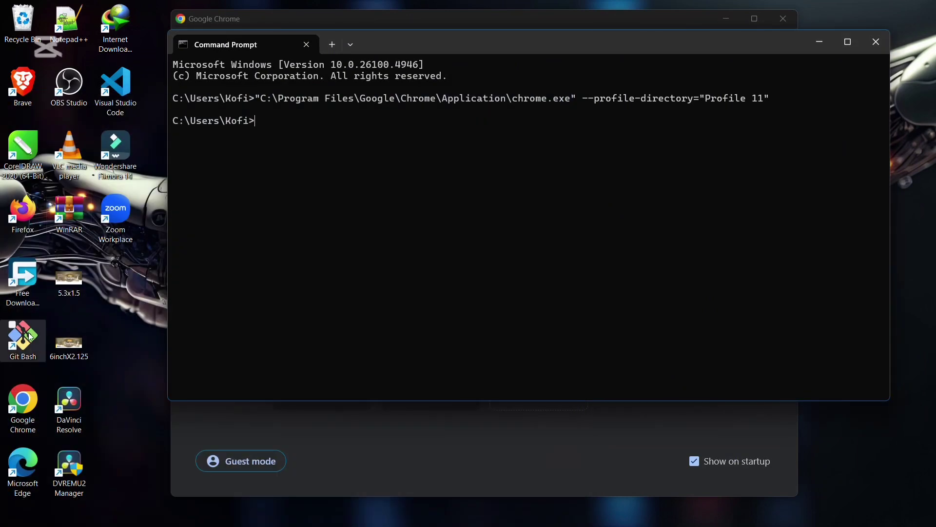
pyautogui.doubleClick(22, 401)
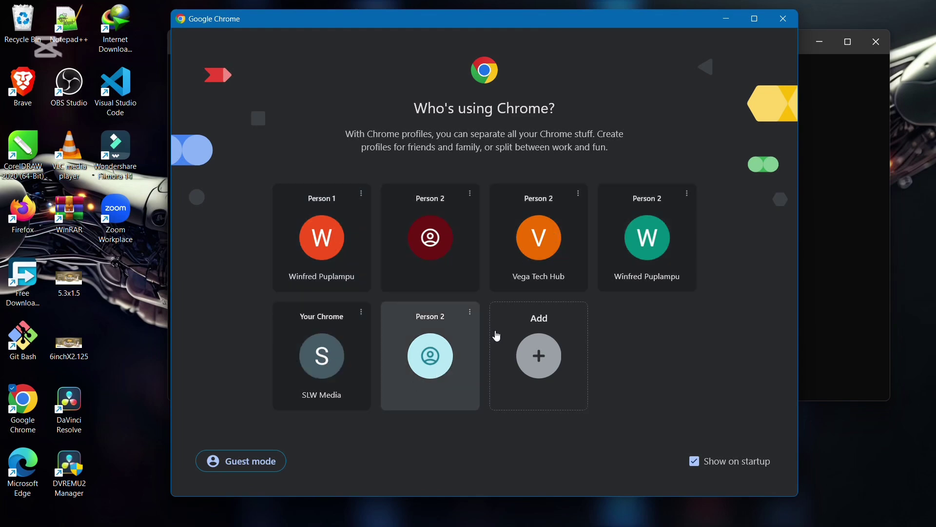
pyautogui.click(808, 264)
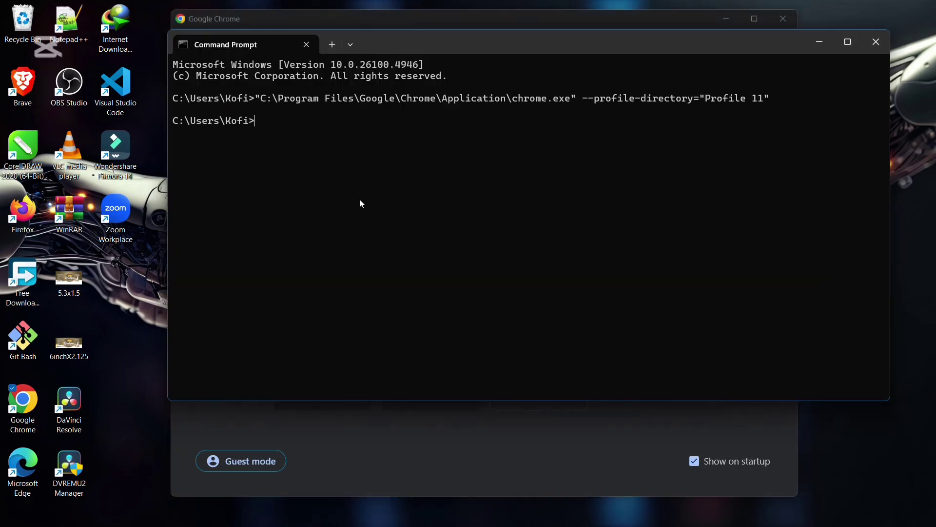
# Step: Browse to C:\Program Files\Google\Chrome\Application and drop chrome.exe onto Command Prompt for its quoted path
pyautogui.moveTo(297, 524)
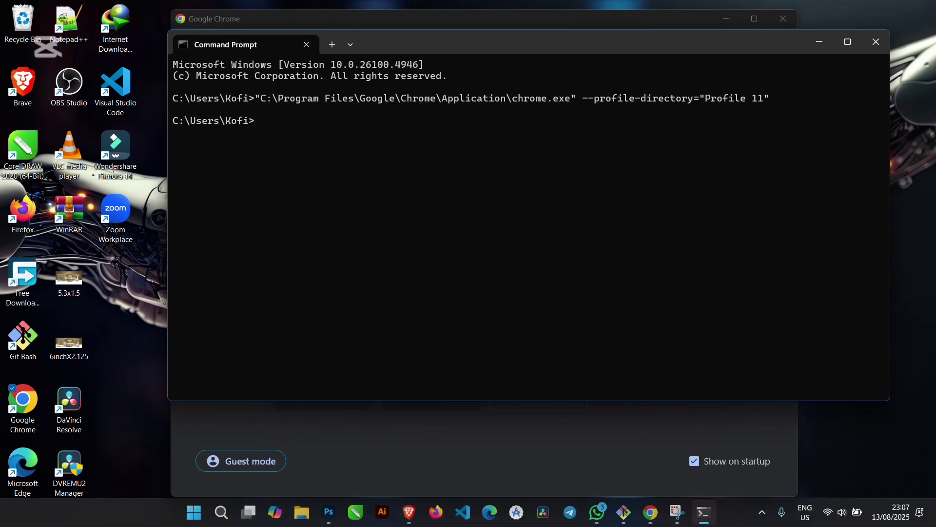
pyautogui.click(308, 522)
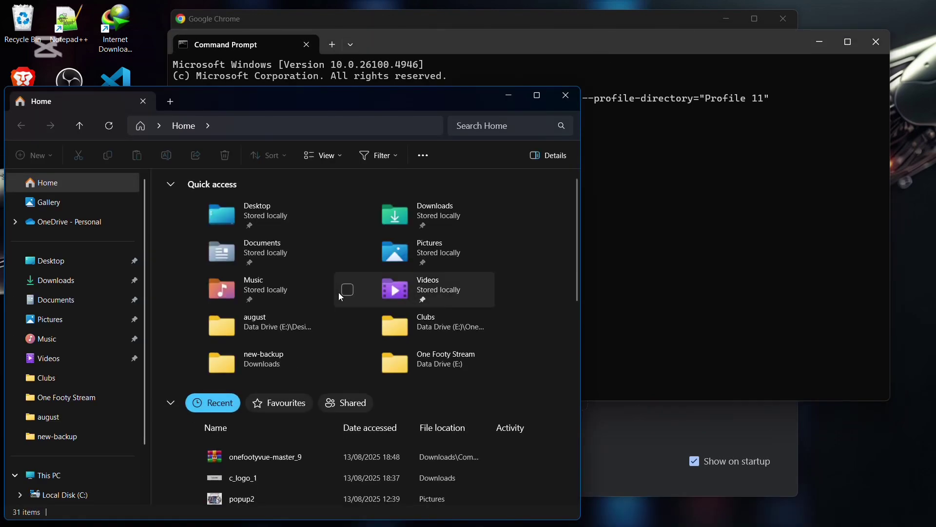
pyautogui.scroll(-2, 66, 466)
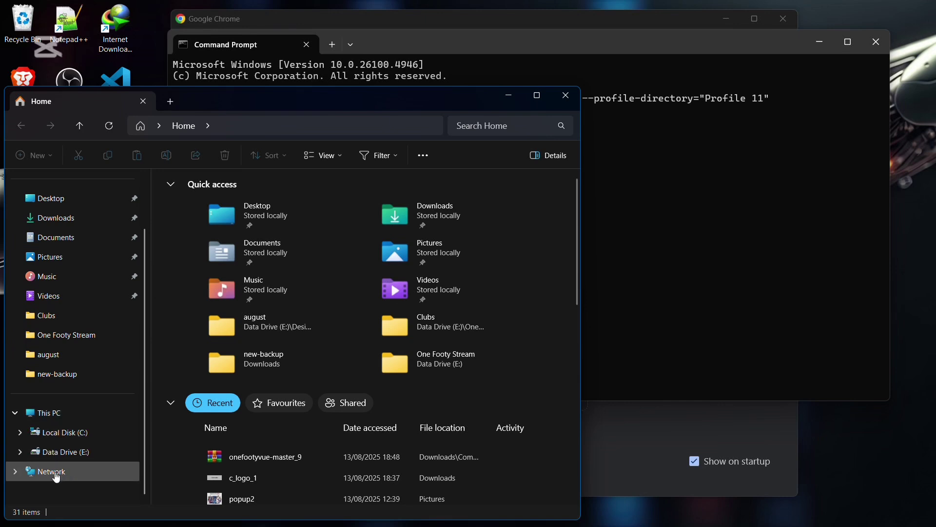
pyautogui.click(75, 438)
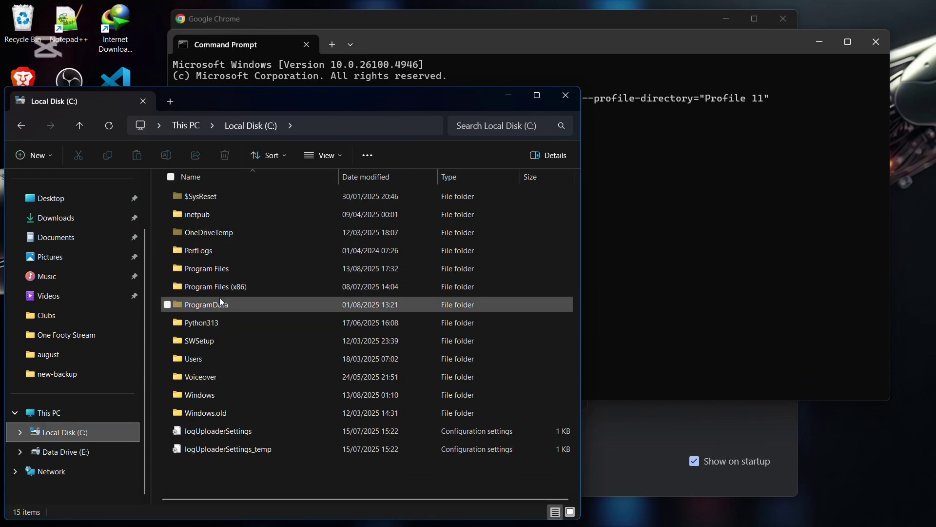
pyautogui.doubleClick(217, 267)
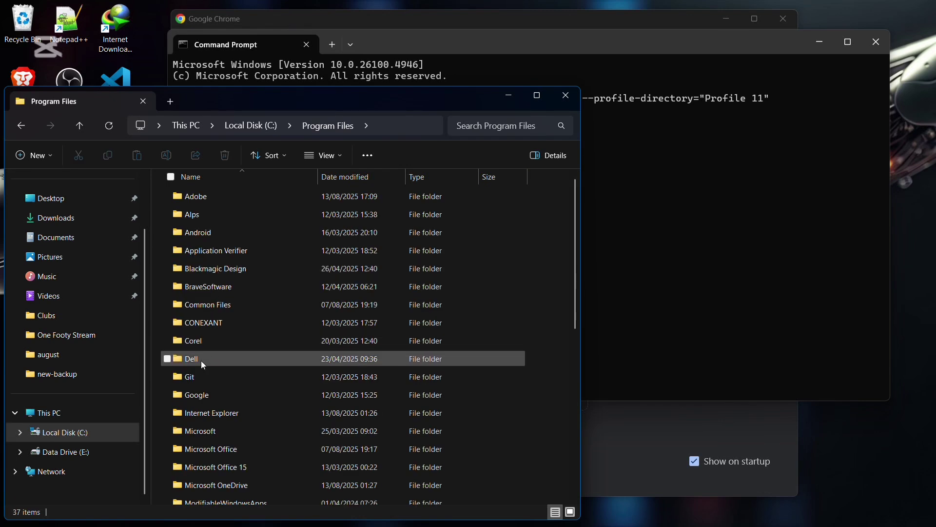
pyautogui.doubleClick(198, 395)
pyautogui.doubleClick(203, 197)
pyautogui.doubleClick(206, 194)
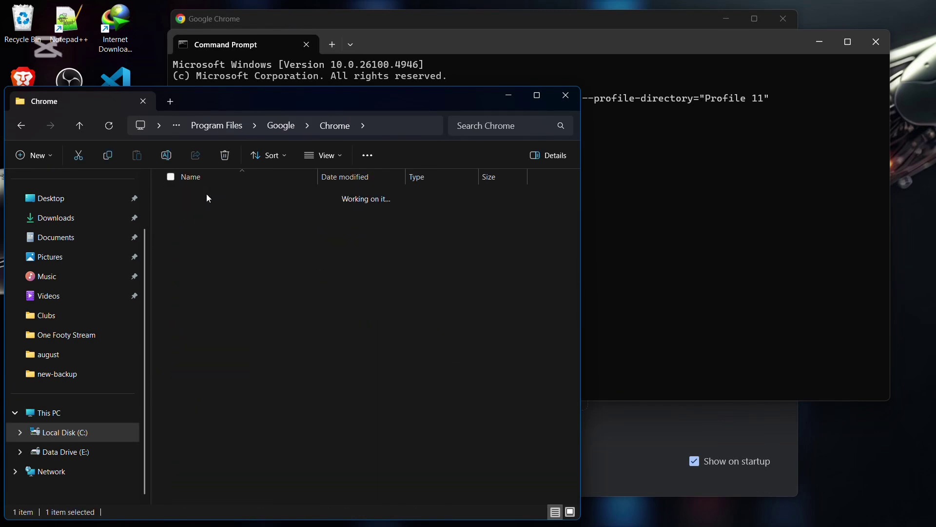
pyautogui.click(207, 233)
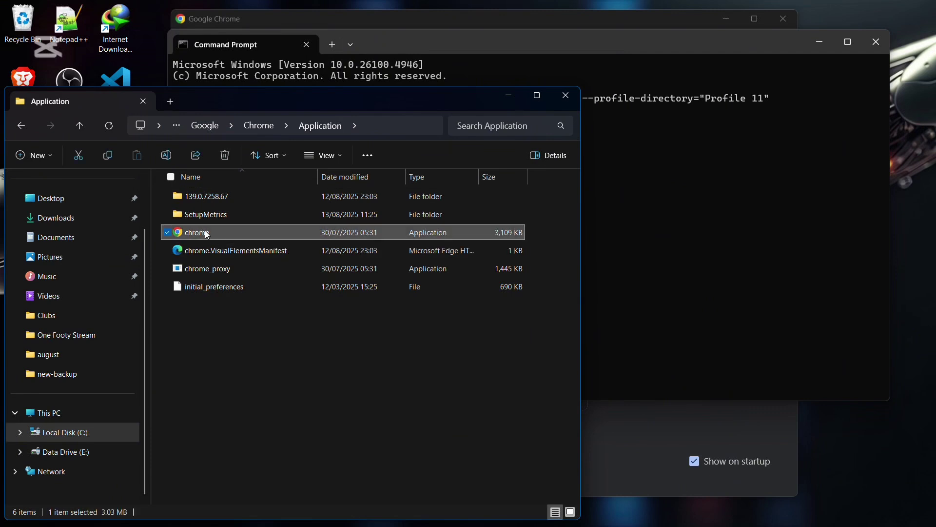
pyautogui.moveTo(762, 229); pyautogui.dragTo(680, 180)
pyautogui.click(680, 181)
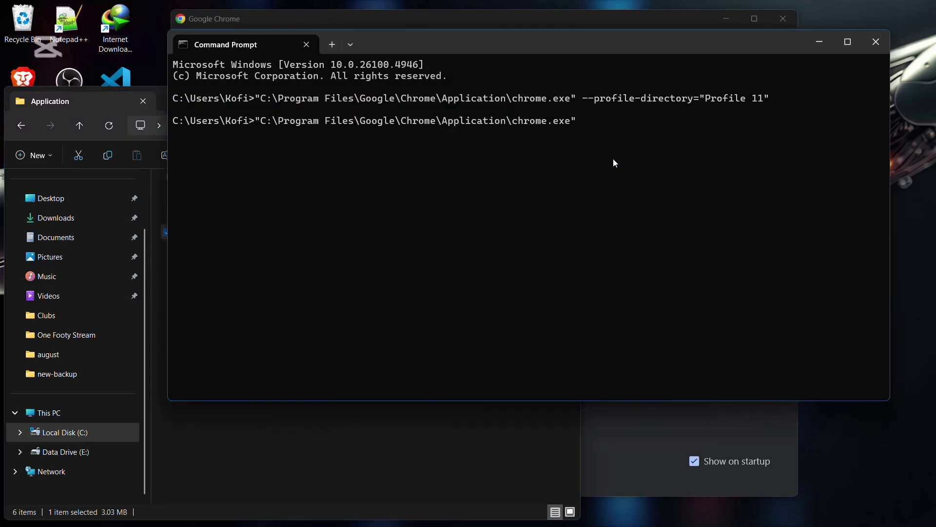
# Step: Open C:\Users\<user>\AppData\Local\Google\Chrome\User Data and scroll down to the Profile folders
pyautogui.click(56, 432)
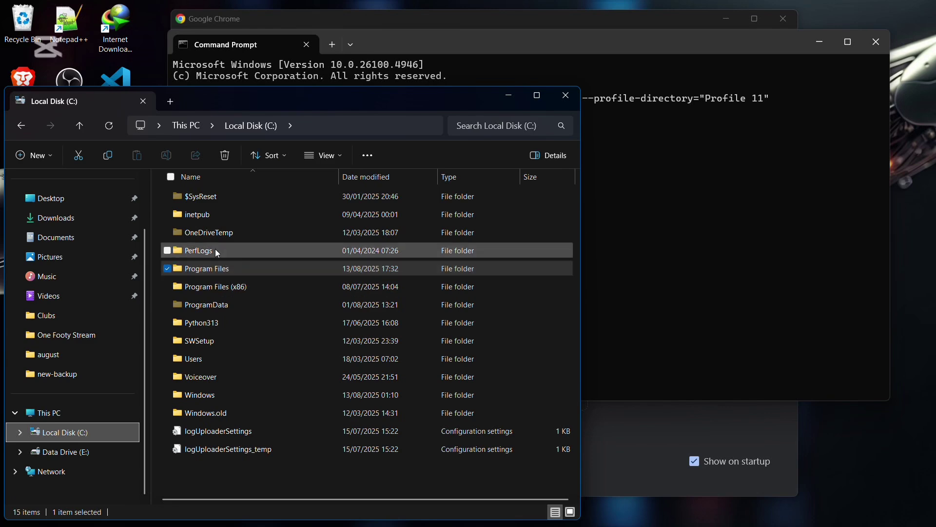
pyautogui.doubleClick(205, 358)
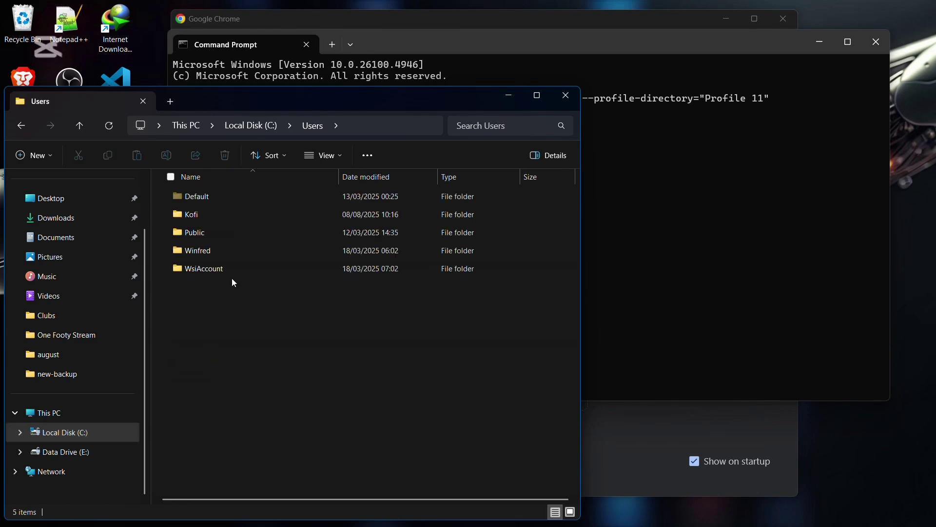
pyautogui.doubleClick(205, 214)
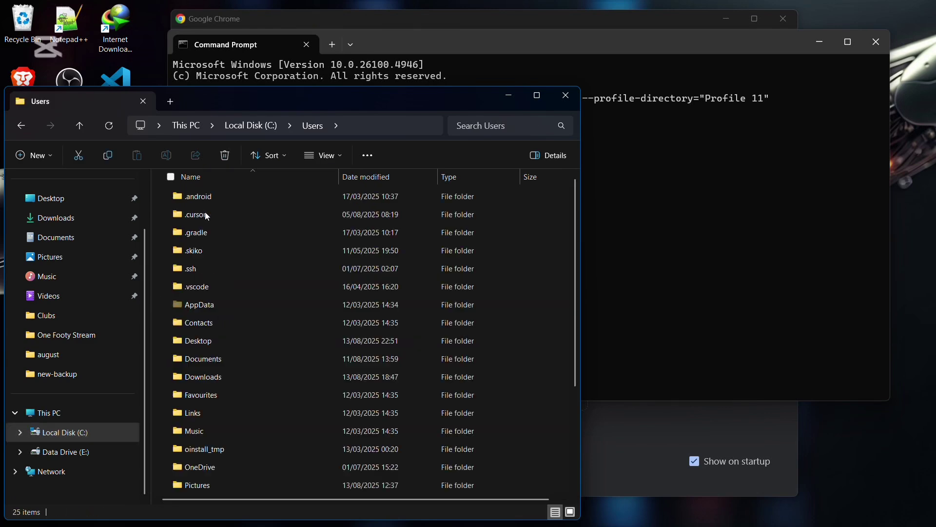
pyautogui.doubleClick(201, 306)
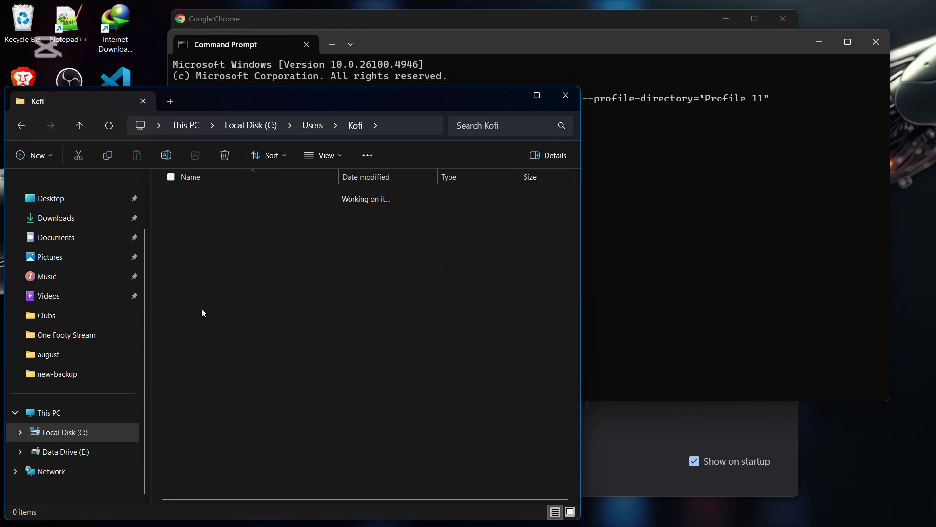
pyautogui.click(212, 201)
pyautogui.doubleClick(211, 198)
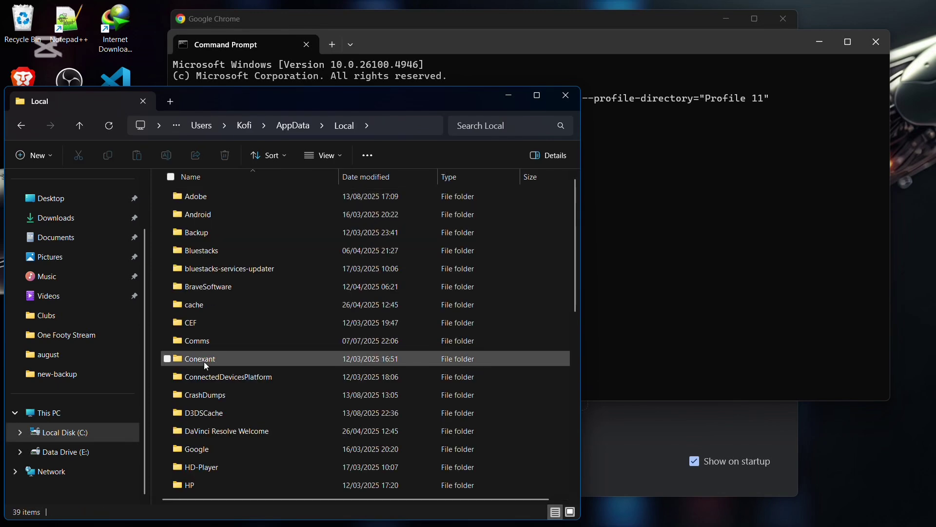
pyautogui.doubleClick(204, 448)
pyautogui.doubleClick(205, 218)
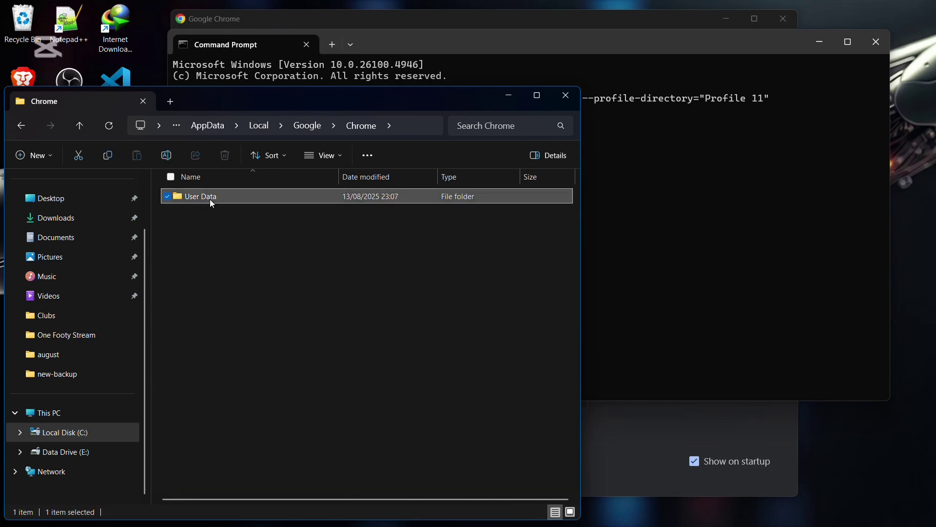
pyautogui.doubleClick(210, 199)
pyautogui.scroll(-3, 215, 302)
pyautogui.scroll(-6, 217, 306)
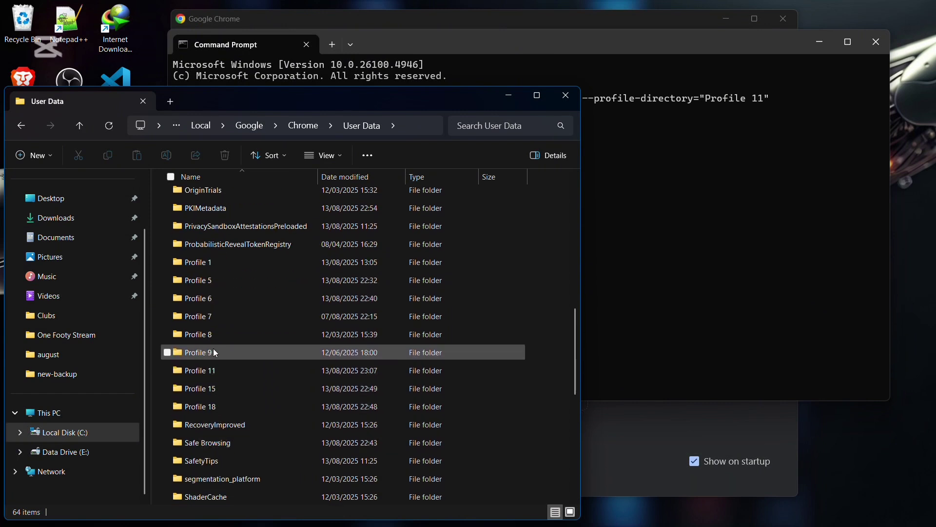
# Step: Append --profile-directory="Profile 9" to the chrome.exe command in Command Prompt and run it
pyautogui.click(632, 194)
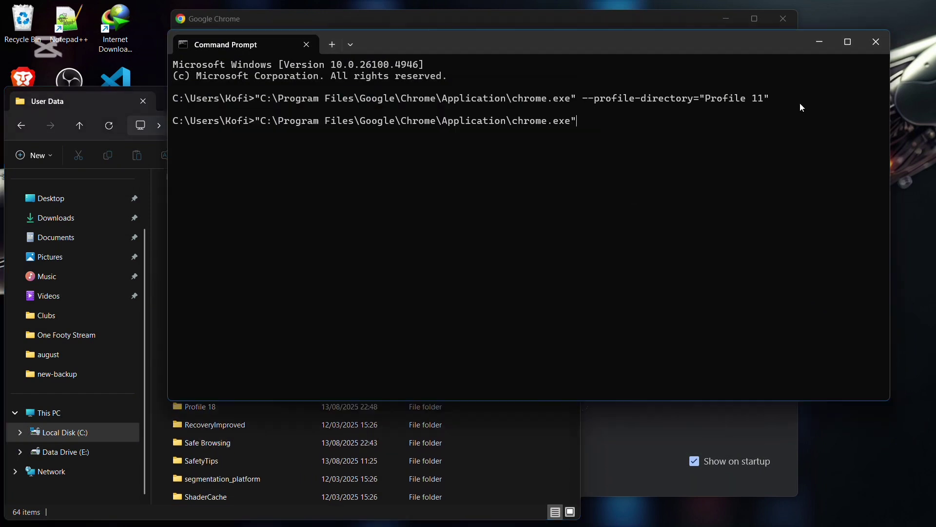
pyautogui.write('-')
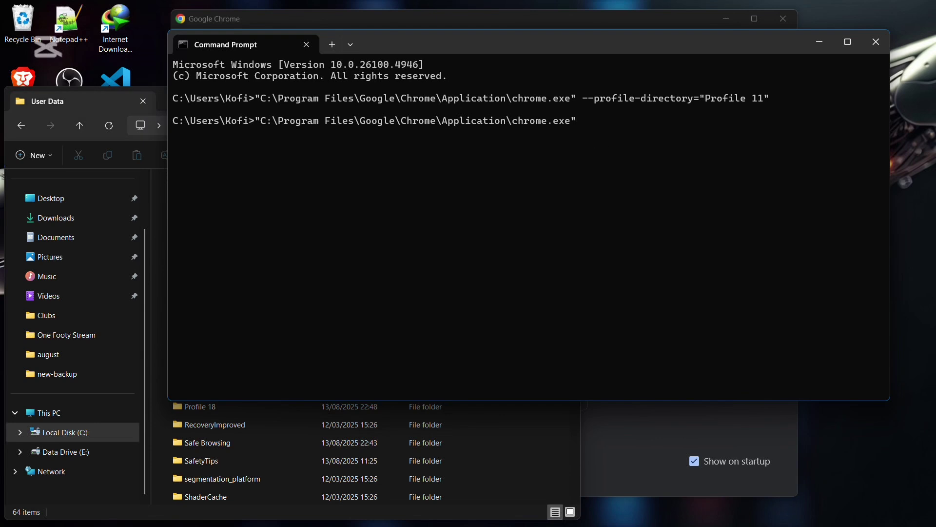
pyautogui.write('-Profile')
pyautogui.press('BackSpace')
pyautogui.press('BackSpace')
pyautogui.press('BackSpace')
pyautogui.press('BackSpace')
pyautogui.press('BackSpace')
pyautogui.press('BackSpace')
pyautogui.press('BackSpace')
pyautogui.write('profile-directory')
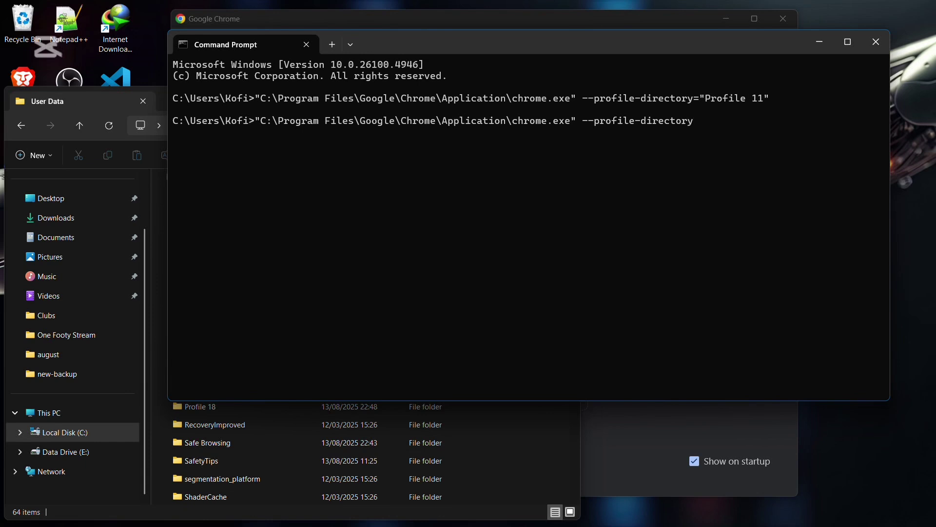
pyautogui.write('="Profile 9"')
pyautogui.press('Return')
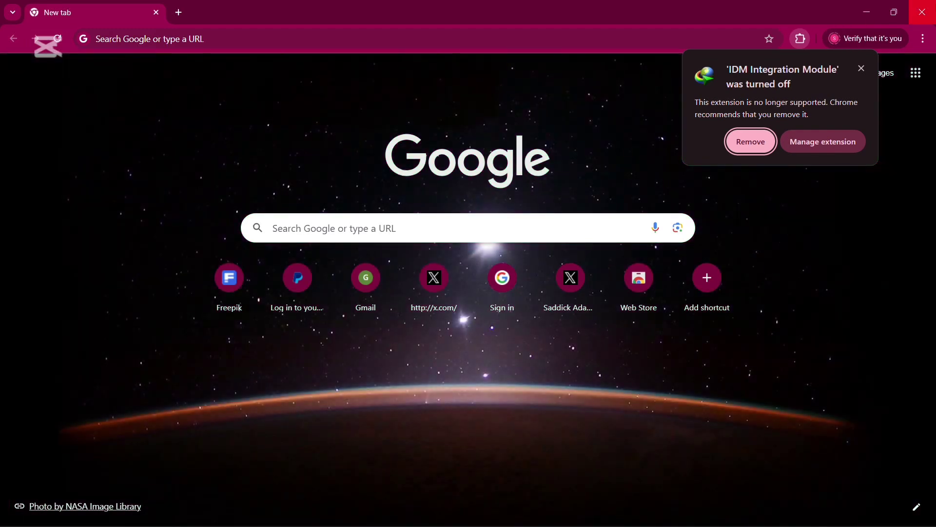
# Step: Check the active profile in the new Chrome window's profile menu, then close the window
pyautogui.click(862, 39)
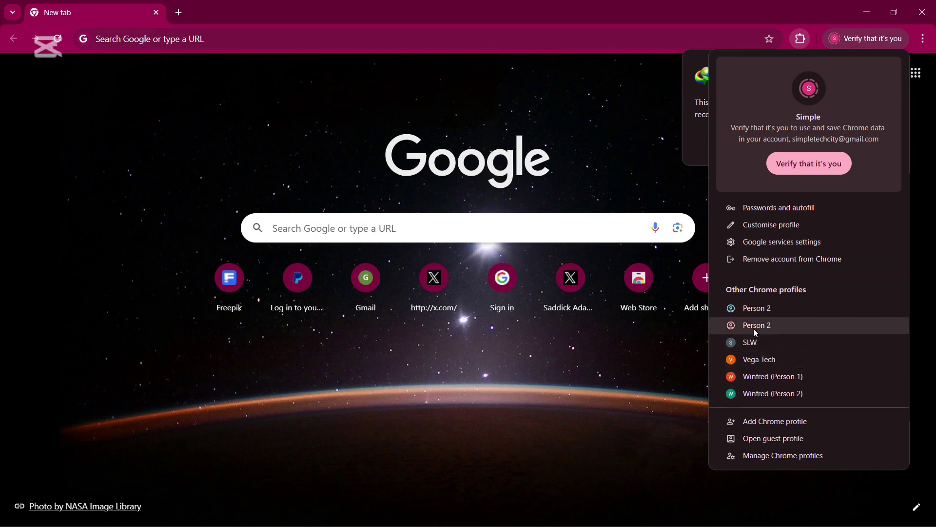
pyautogui.click(924, 6)
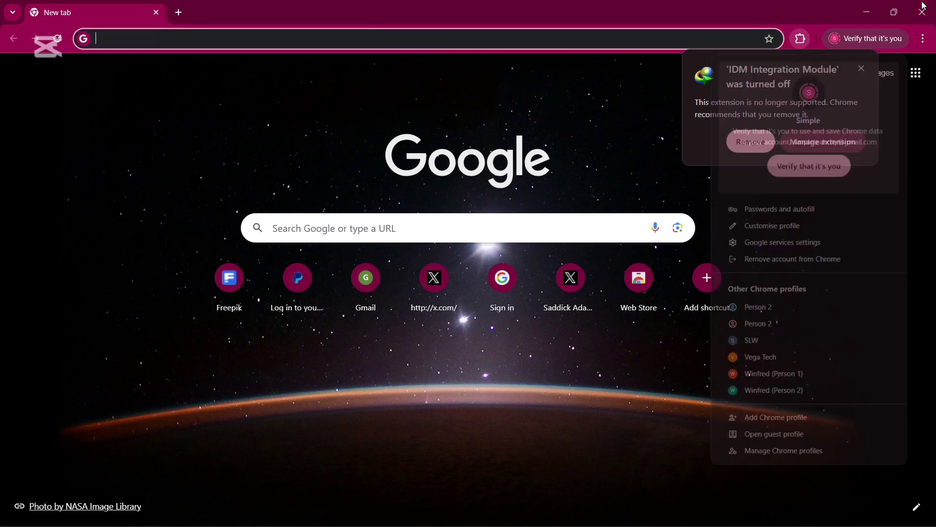
pyautogui.click(924, 6)
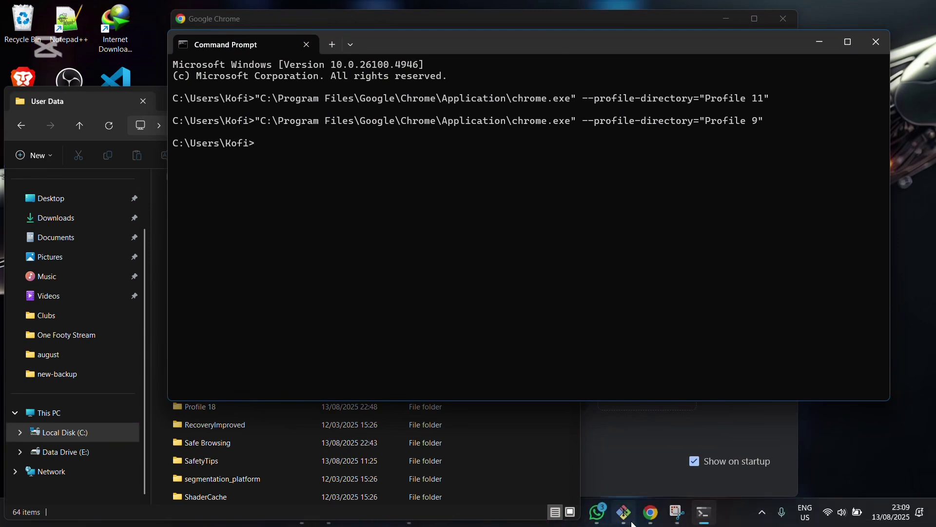
# Step: Return to Command Prompt and highlight the --profile-directory= flag on the Profile 9 command
pyautogui.click(651, 512)
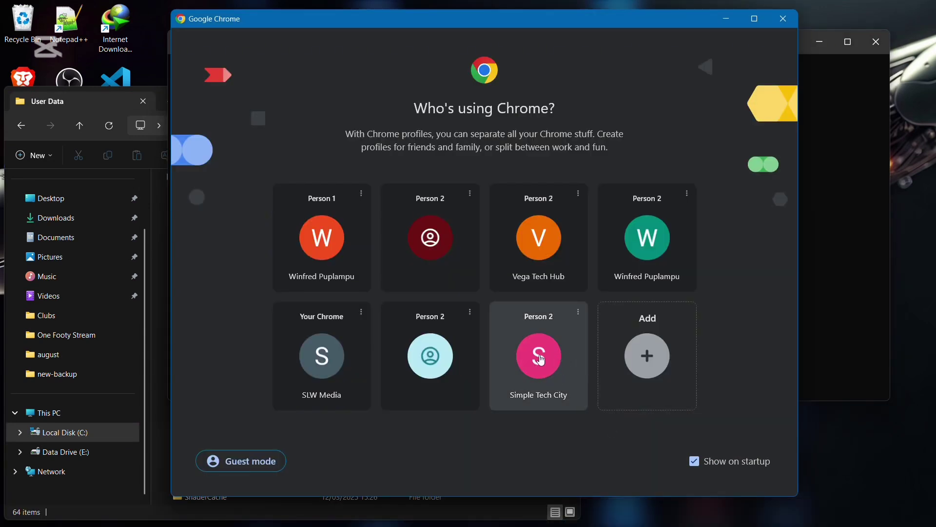
pyautogui.click(710, 522)
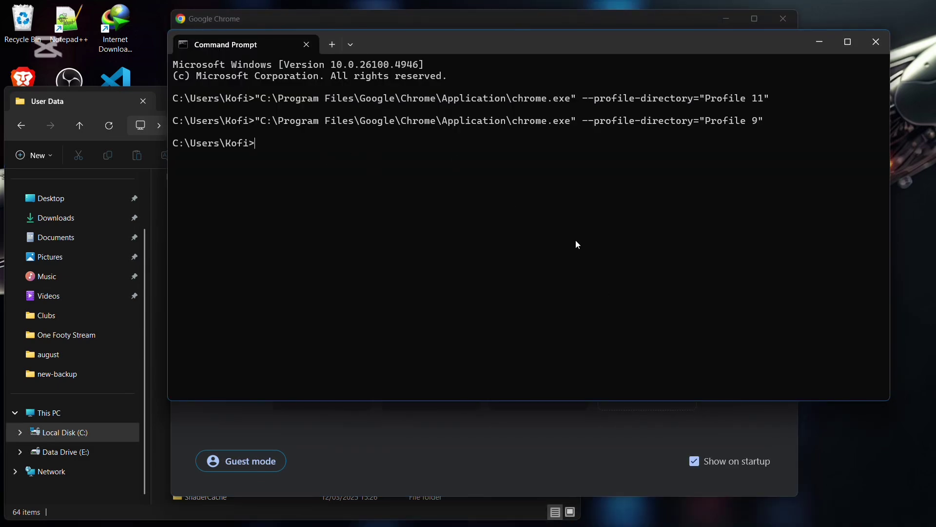
pyautogui.moveTo(587, 122); pyautogui.dragTo(703, 128)
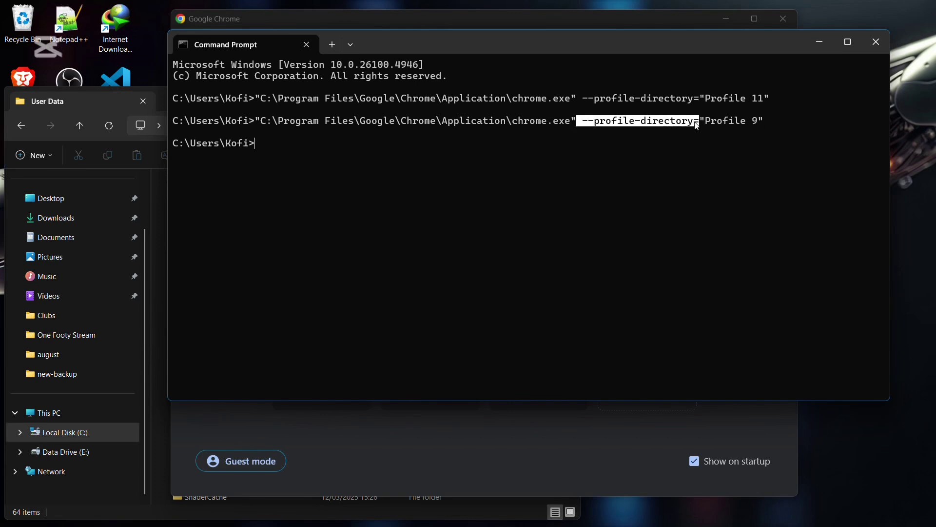